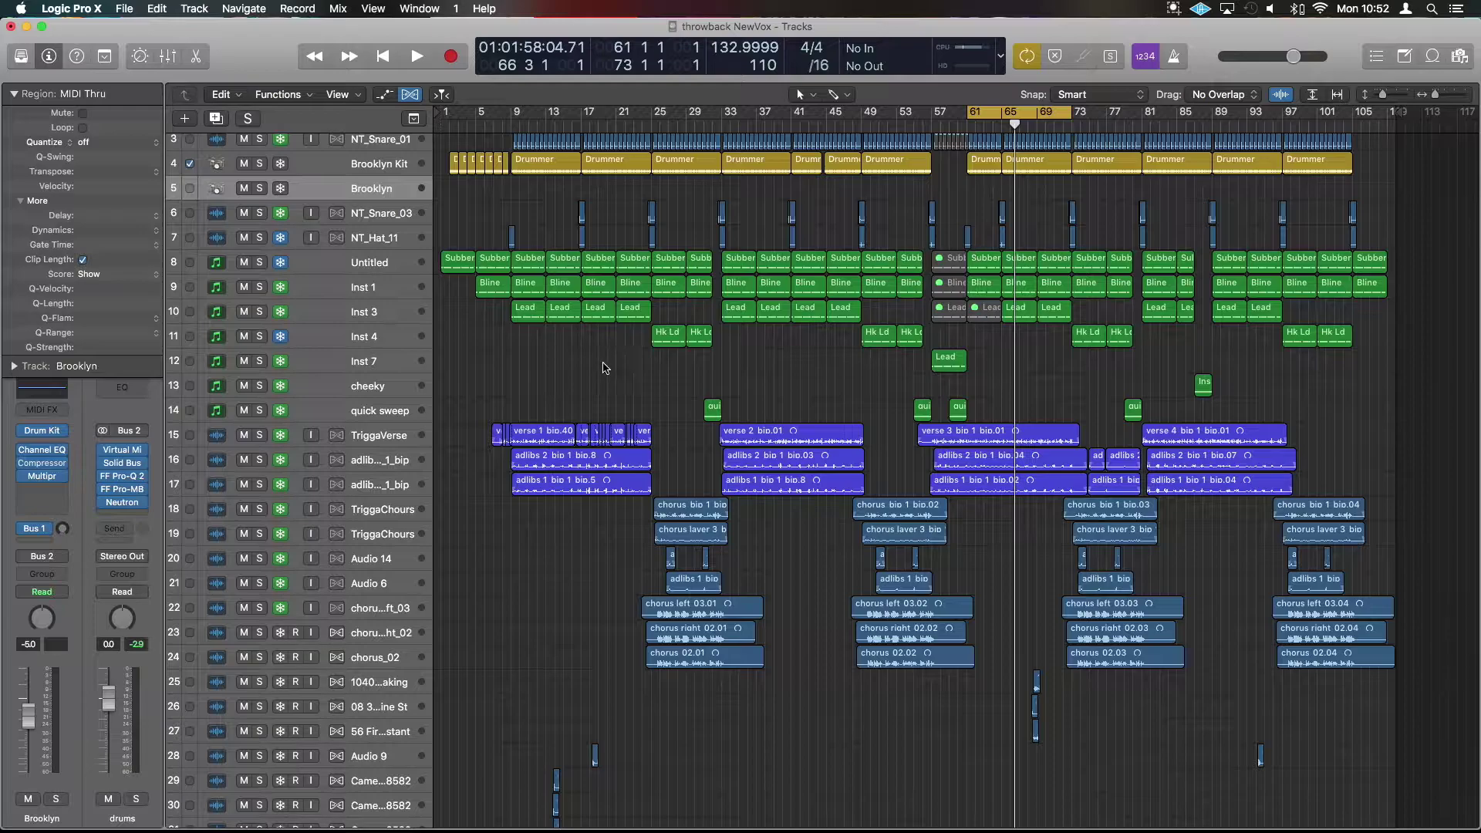
Step: Scroll through the tracks and play back the arrangement to hear the song
scroll(581, 507, down, 2)
scroll(581, 506, down, 1)
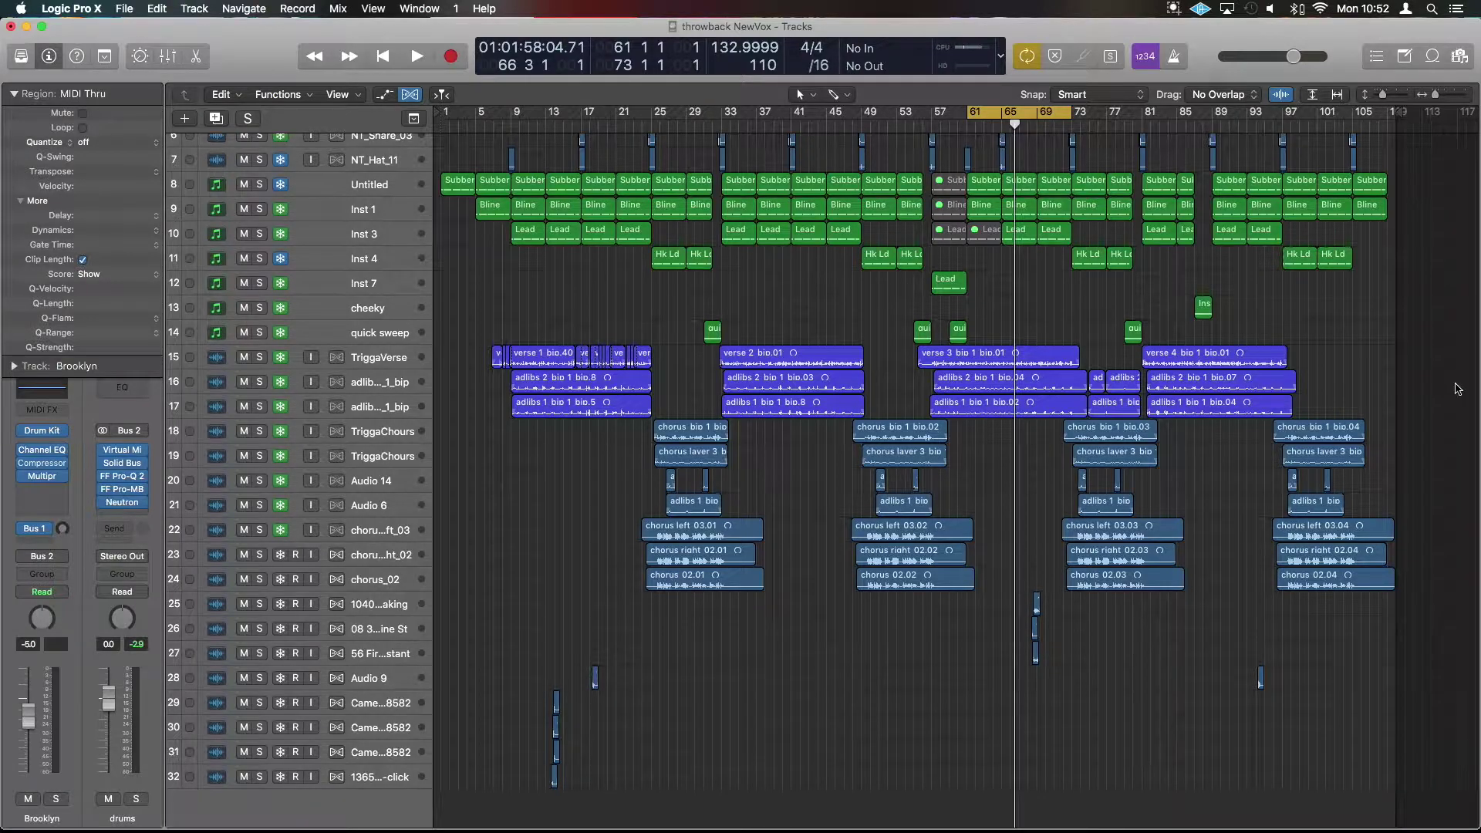
scroll(1369, 410, up, 1)
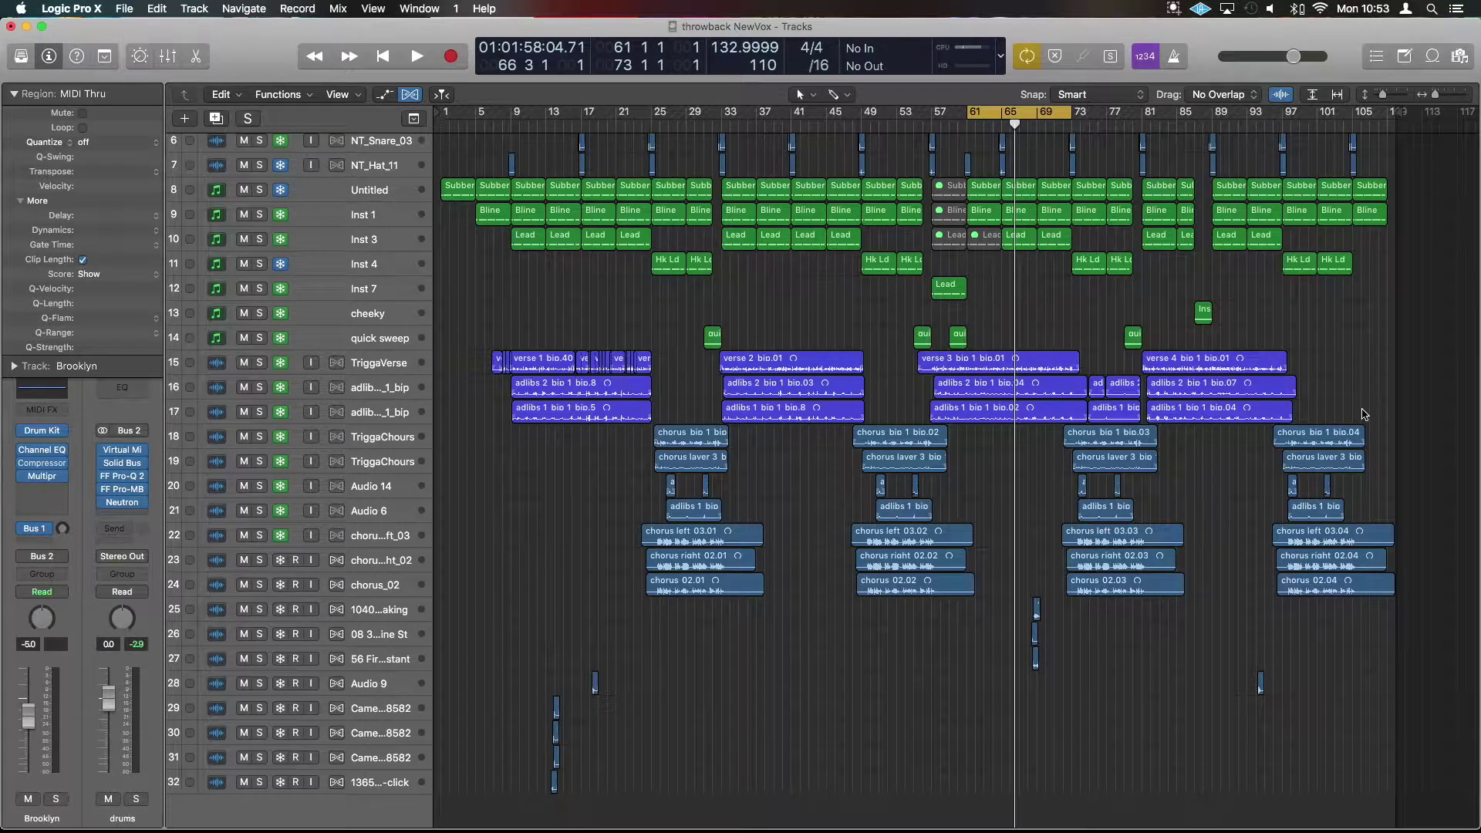
scroll(1249, 494, up, 1)
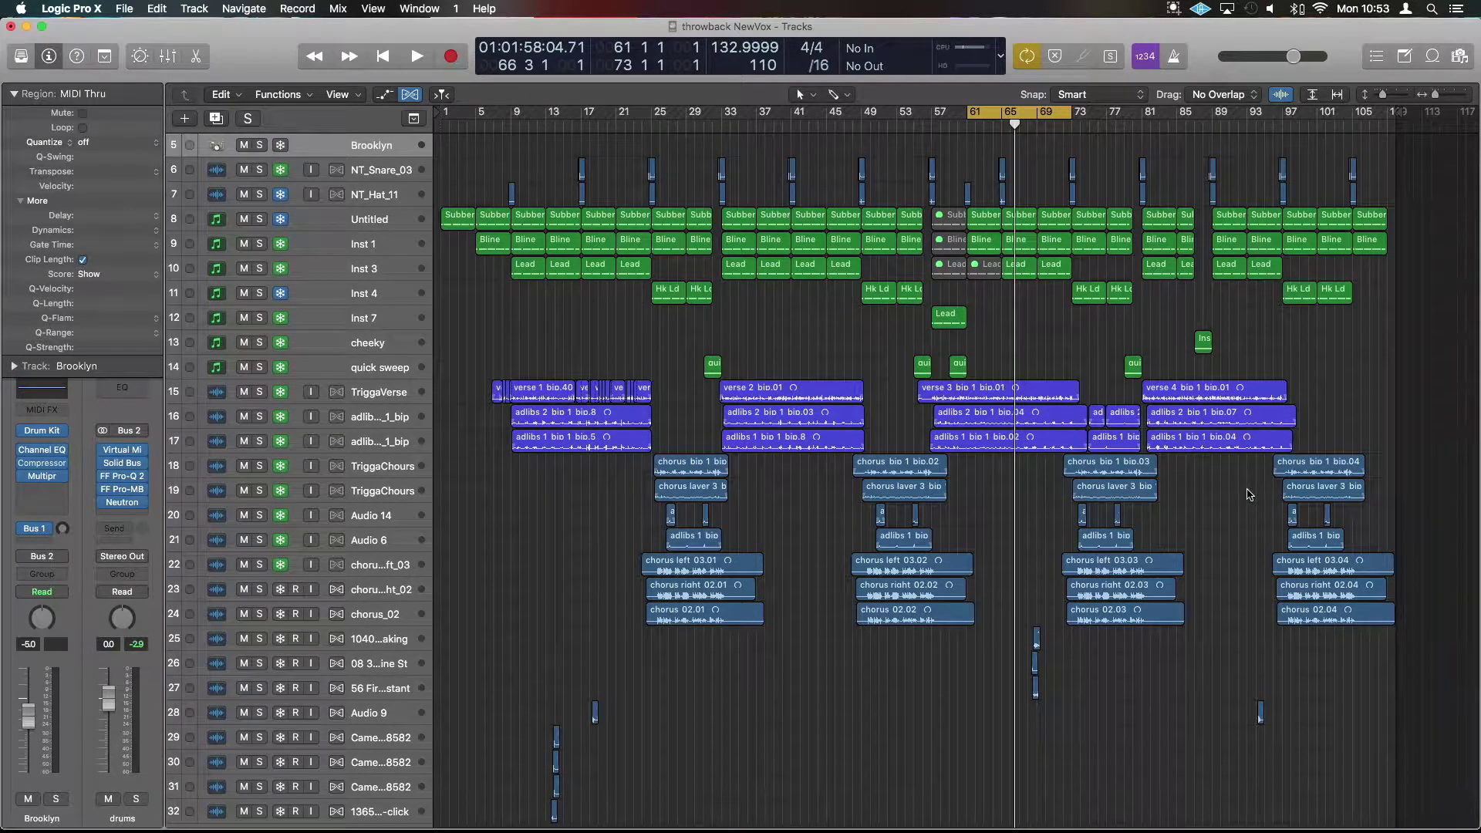
scroll(1249, 495, down, 2)
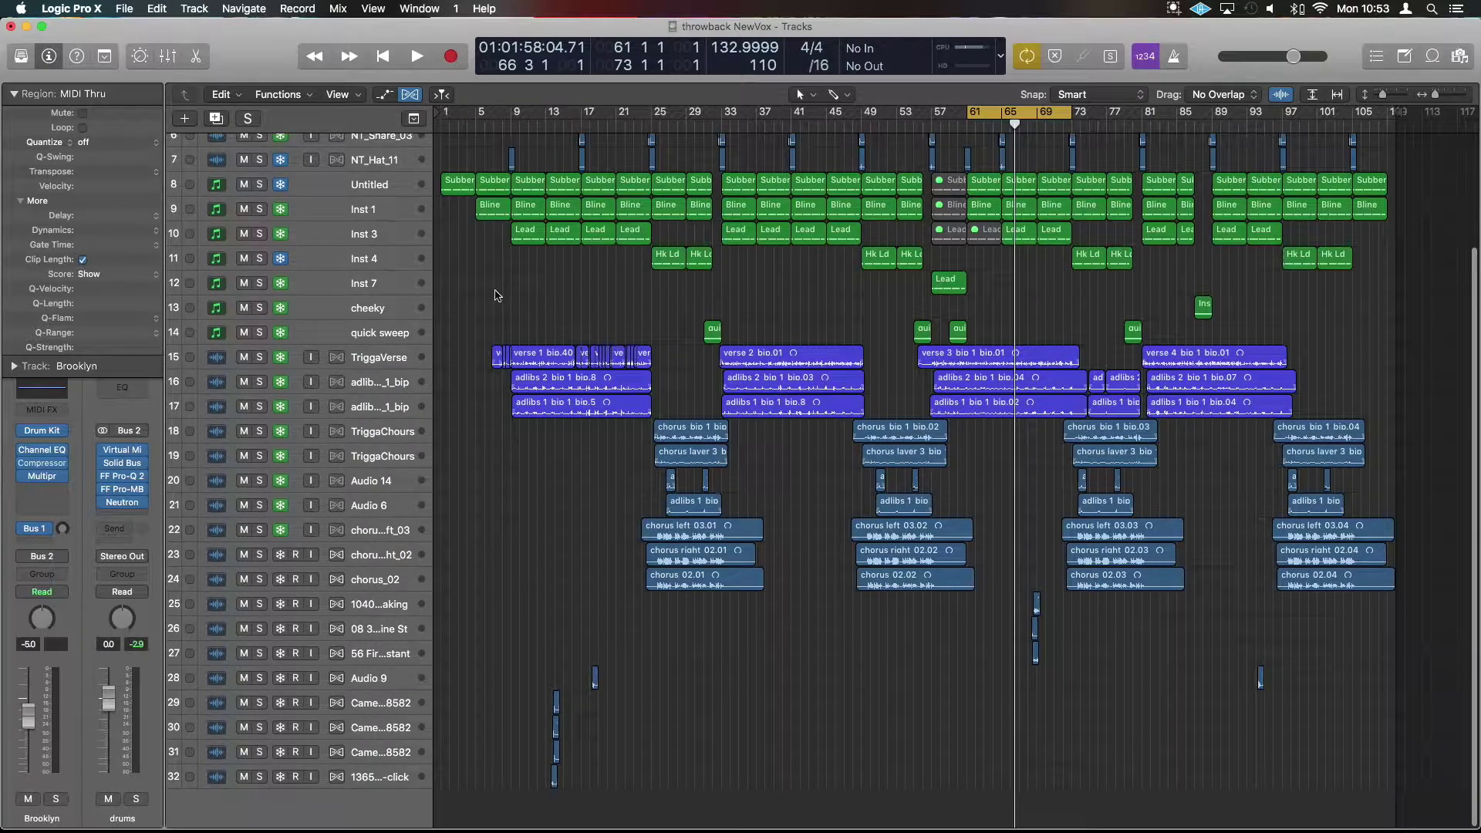
scroll(497, 296, up, 2)
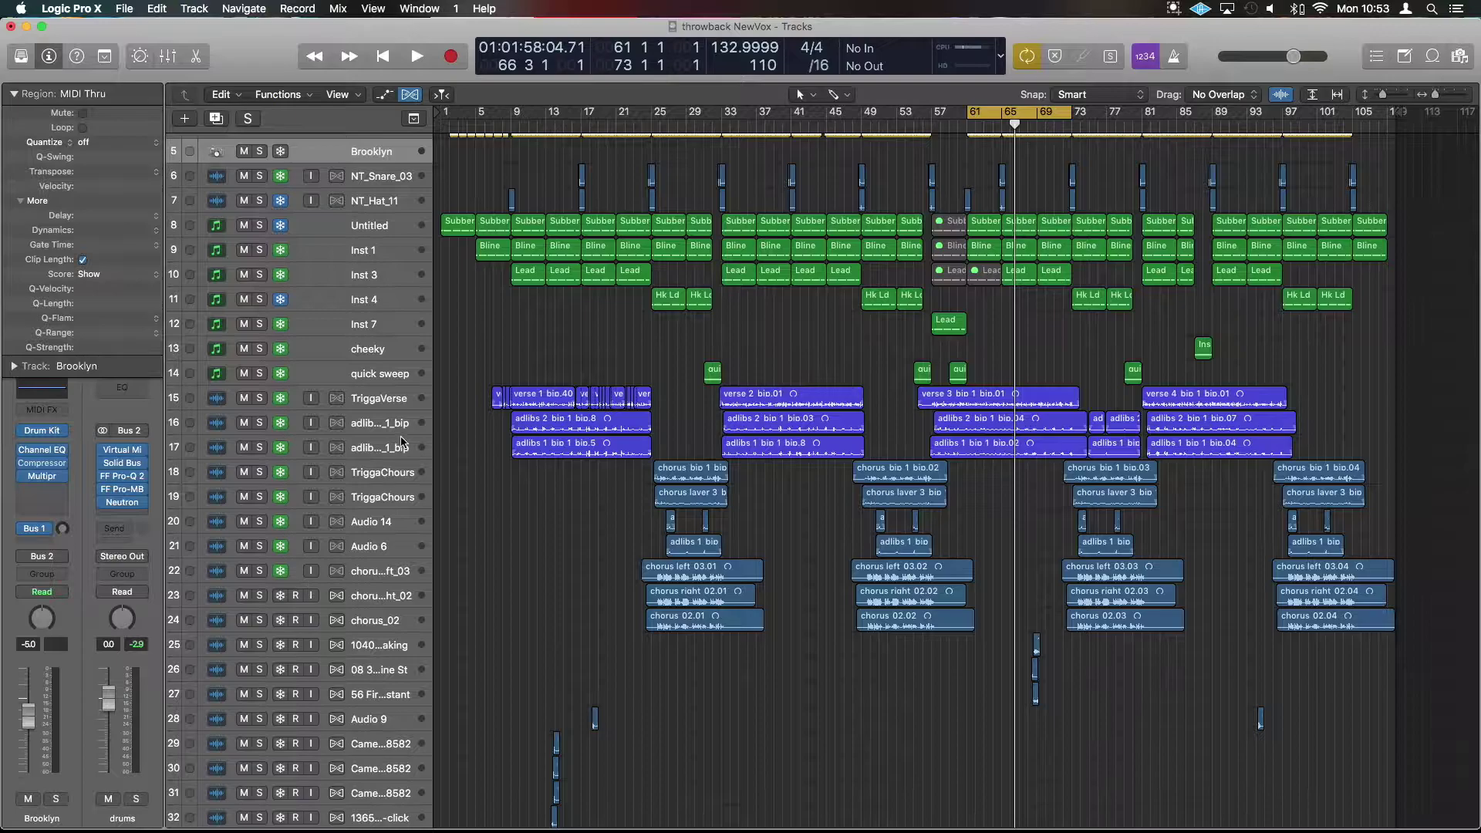
scroll(401, 442, up, 4)
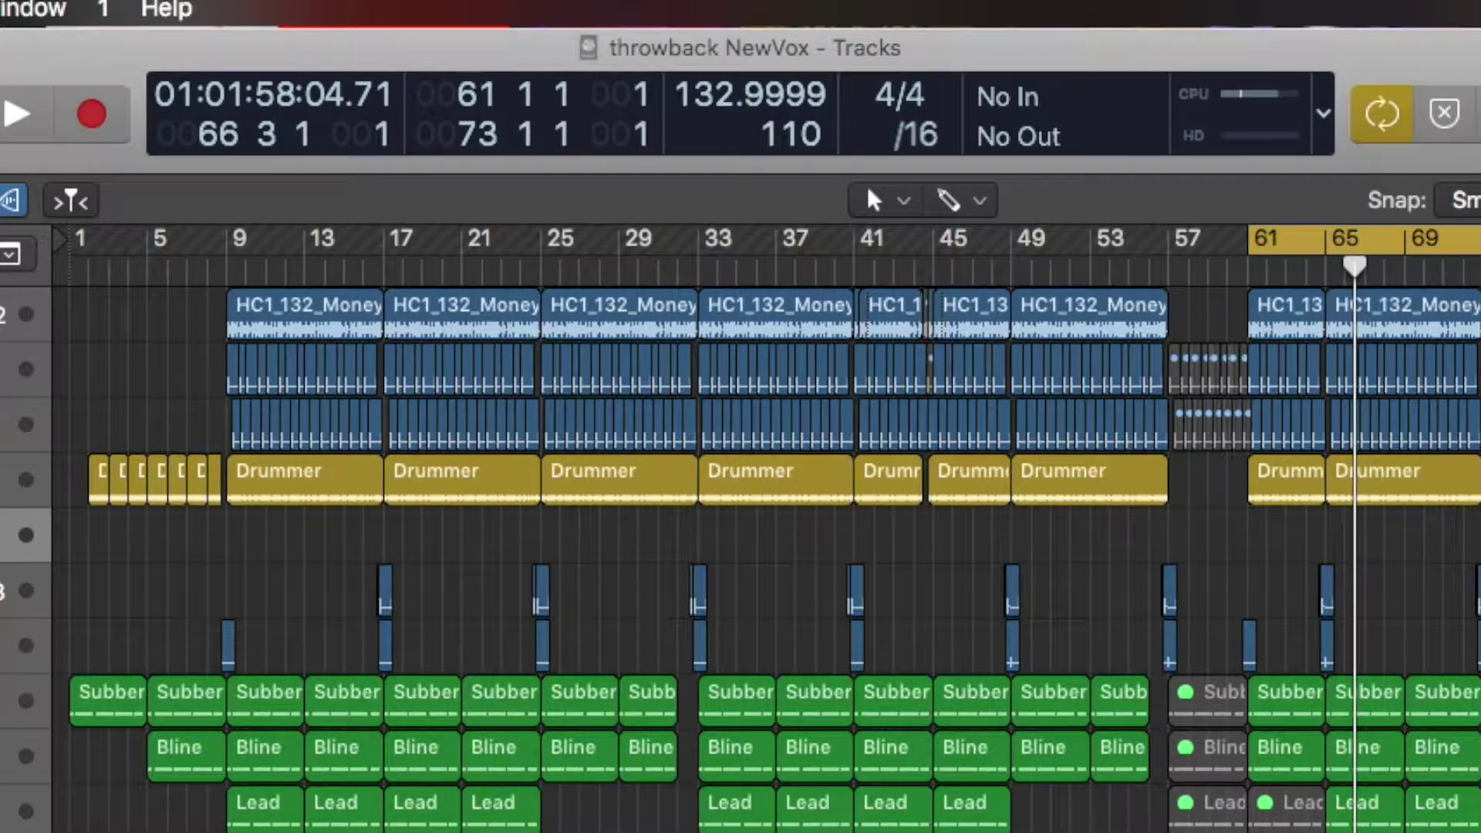
key(space)
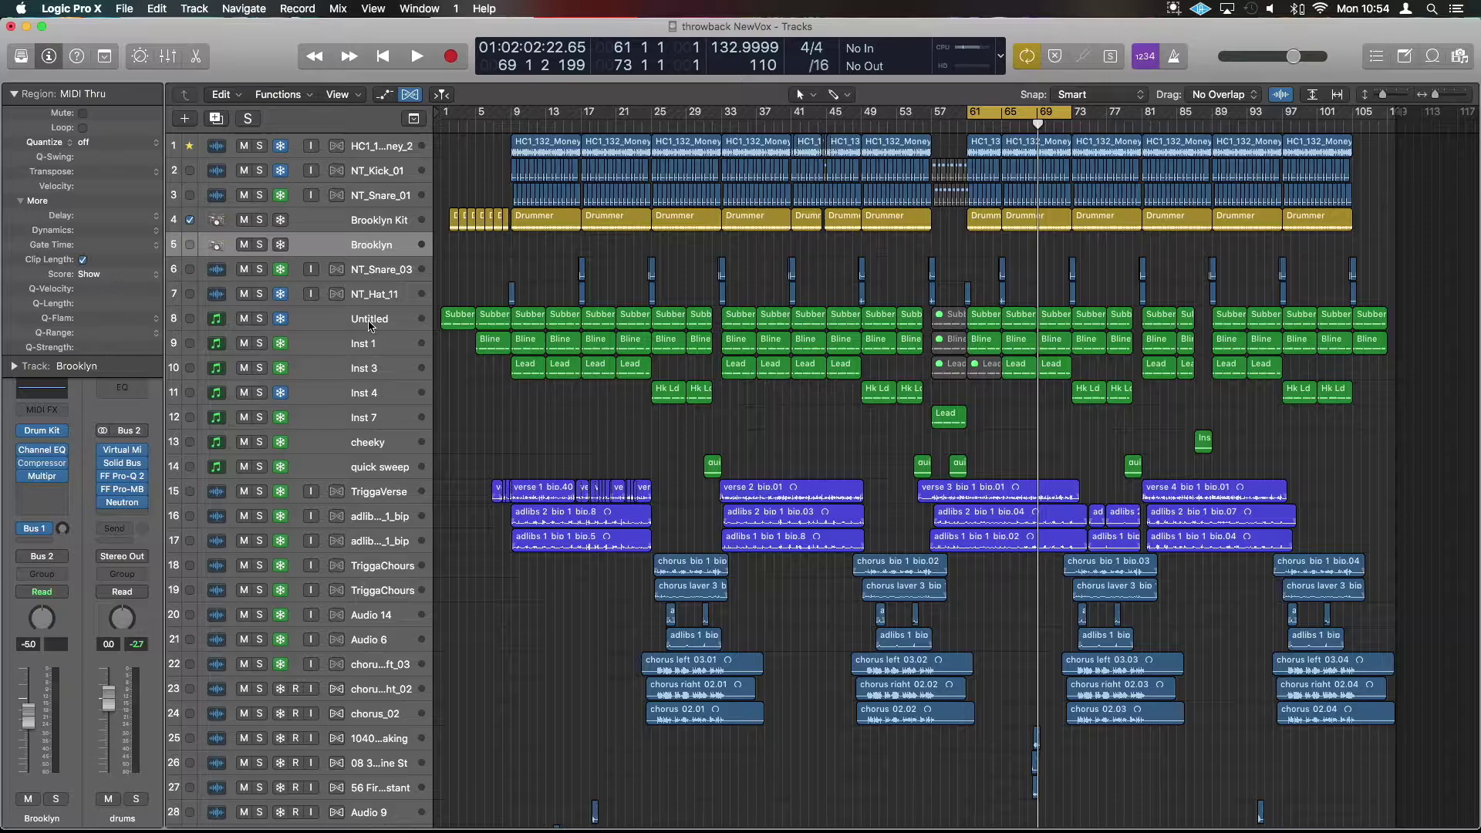
mouse_move(51, 461)
Step: Show the Mixer below the tracks and scroll through its channel strips
key(x)
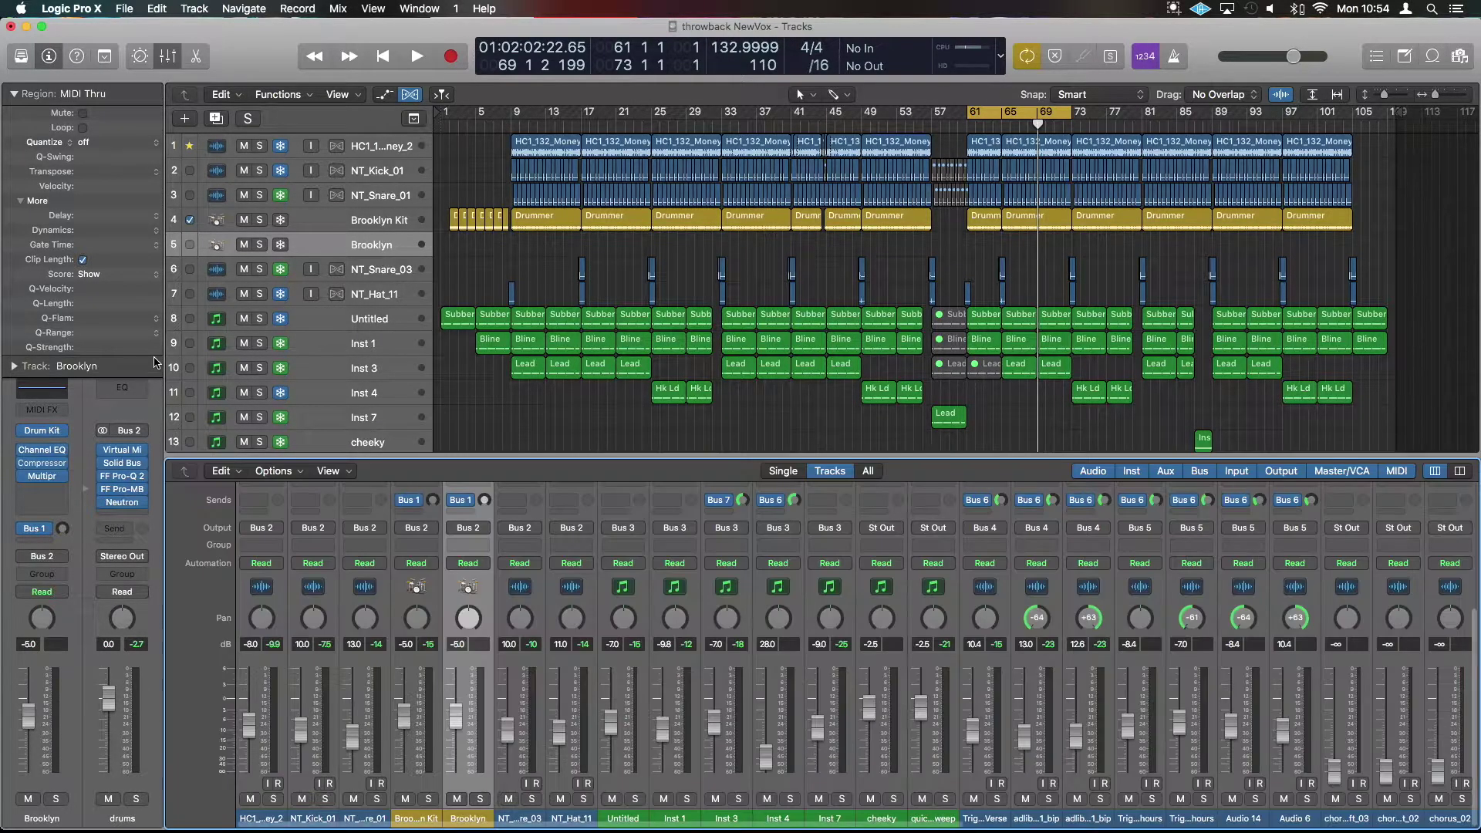
scroll(641, 585, up, 5)
scroll(640, 584, right, 15)
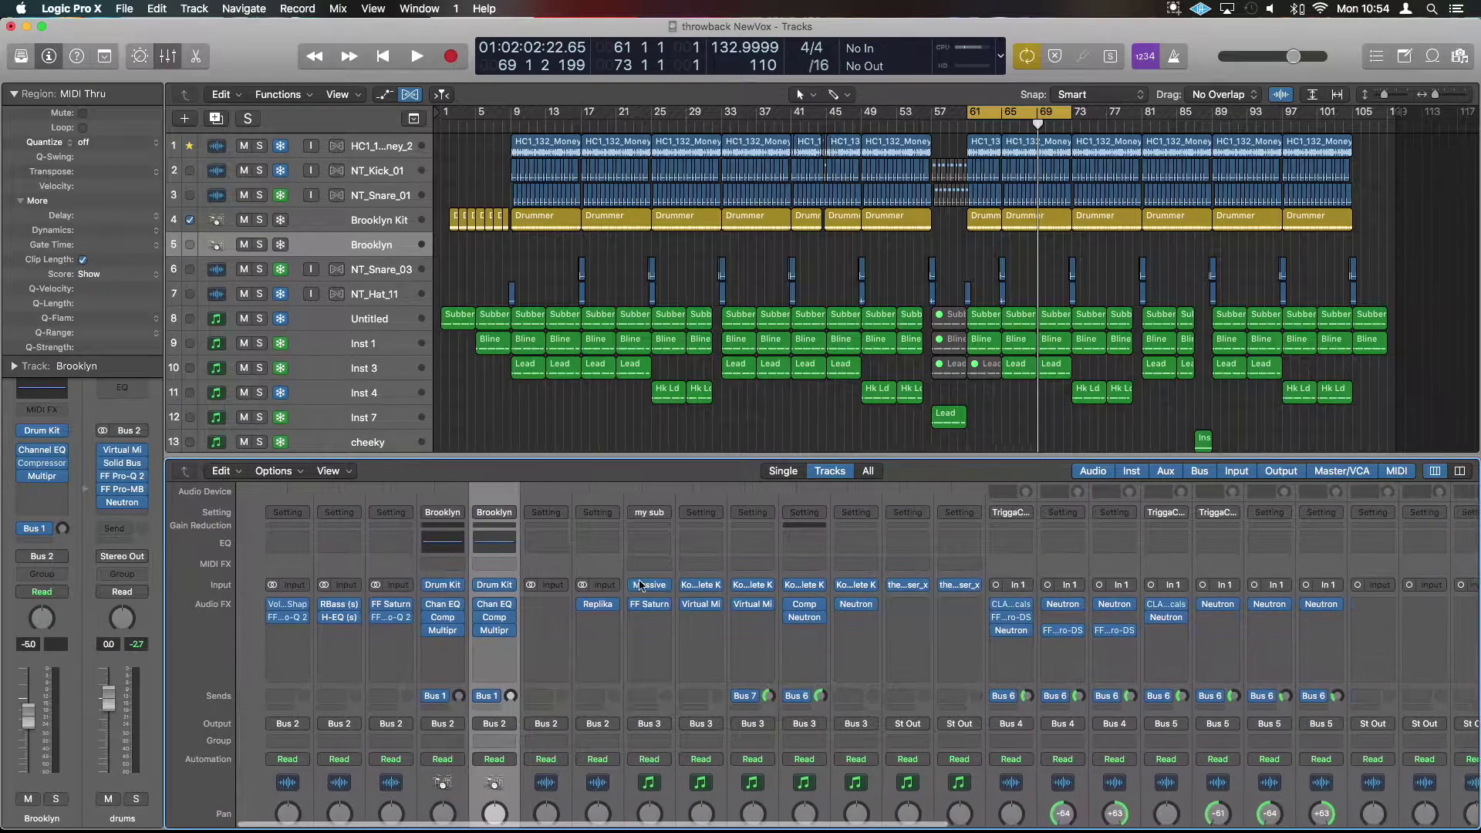
scroll(806, 594, down, 2)
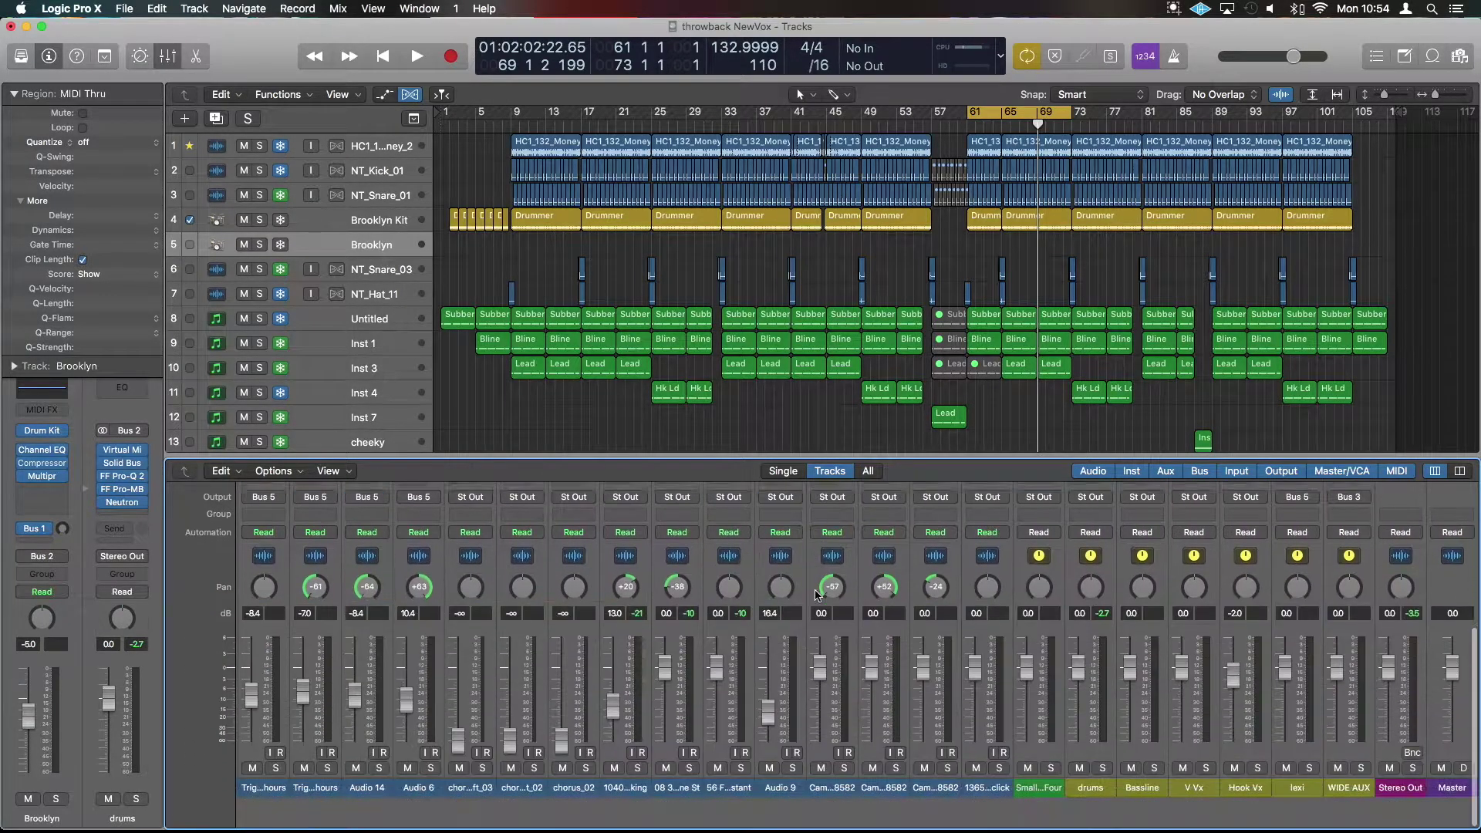
scroll(822, 594, up, 2)
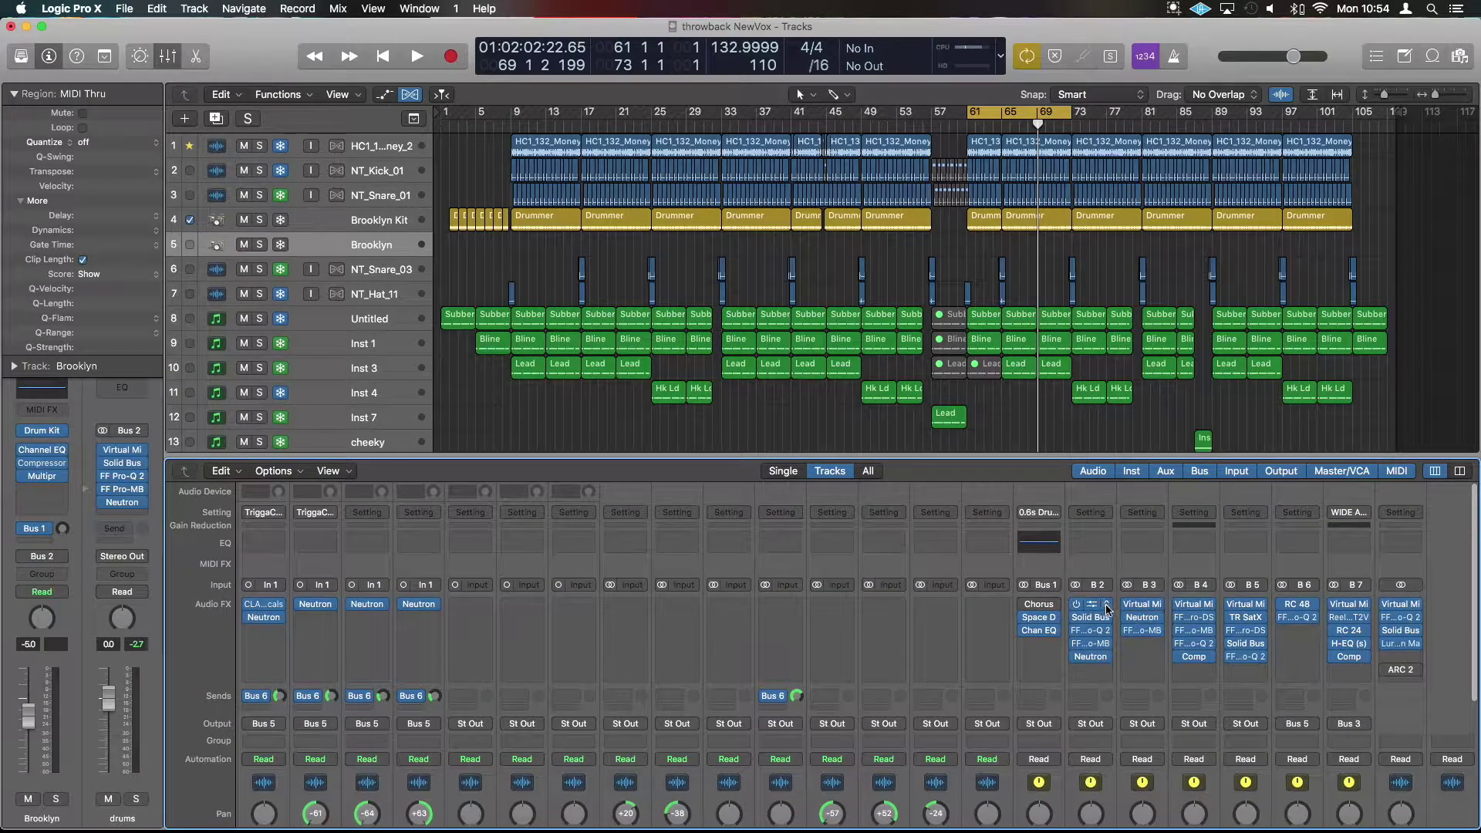
scroll(1101, 606, down, 5)
scroll(1100, 606, down, 10)
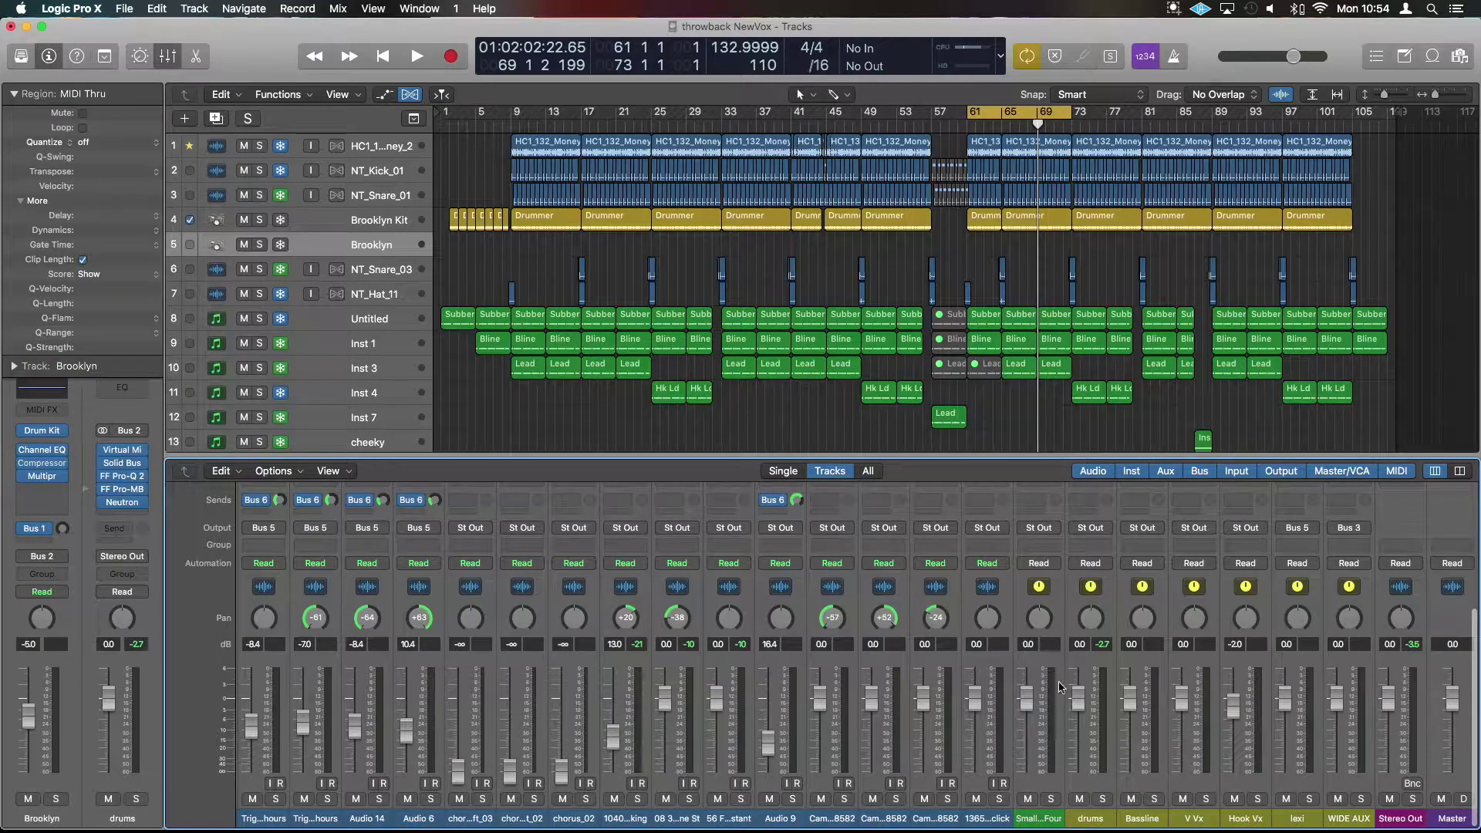
scroll(555, 337, down, 10)
scroll(555, 337, up, 10)
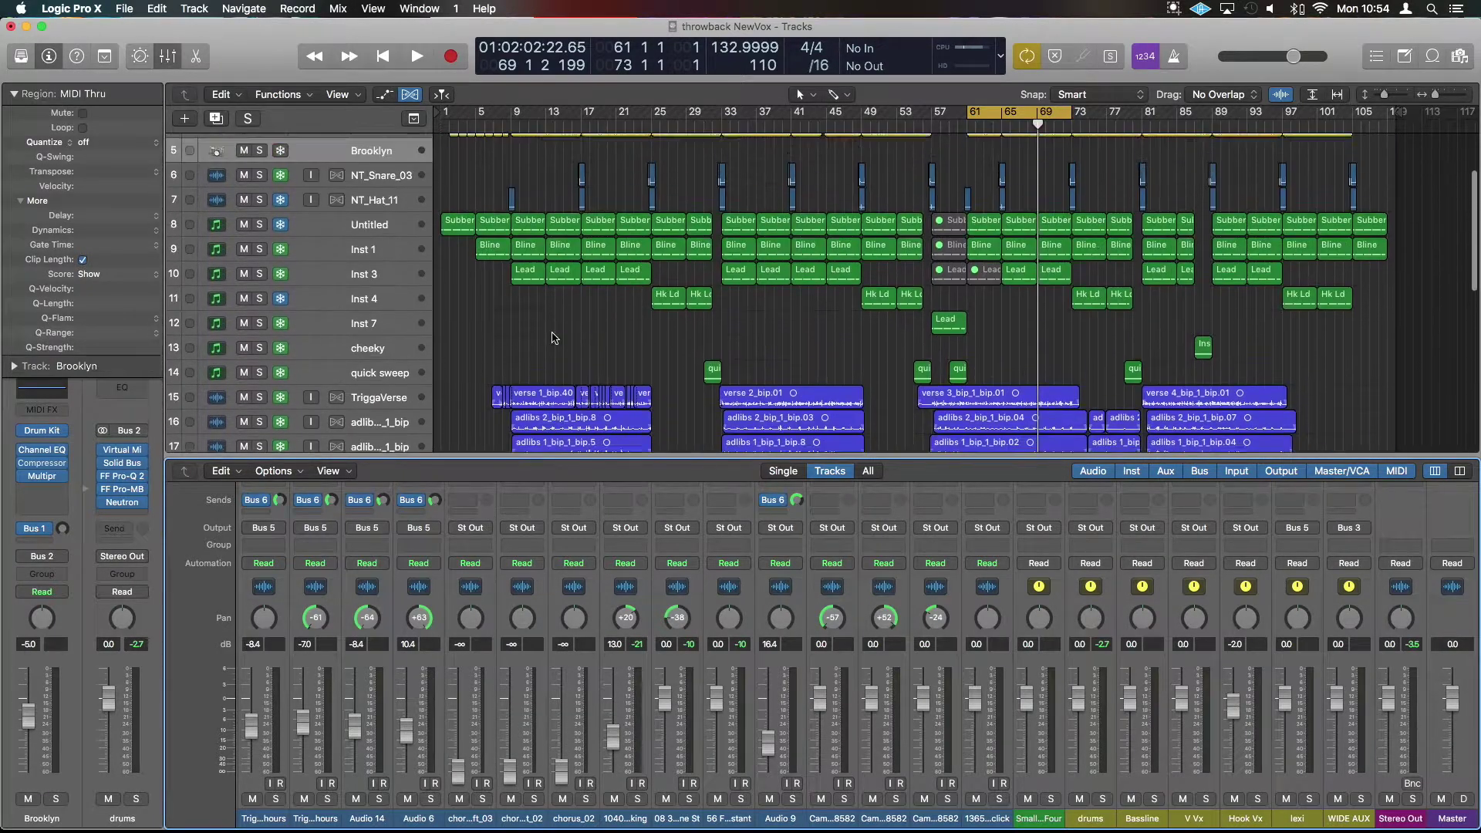
click(362, 280)
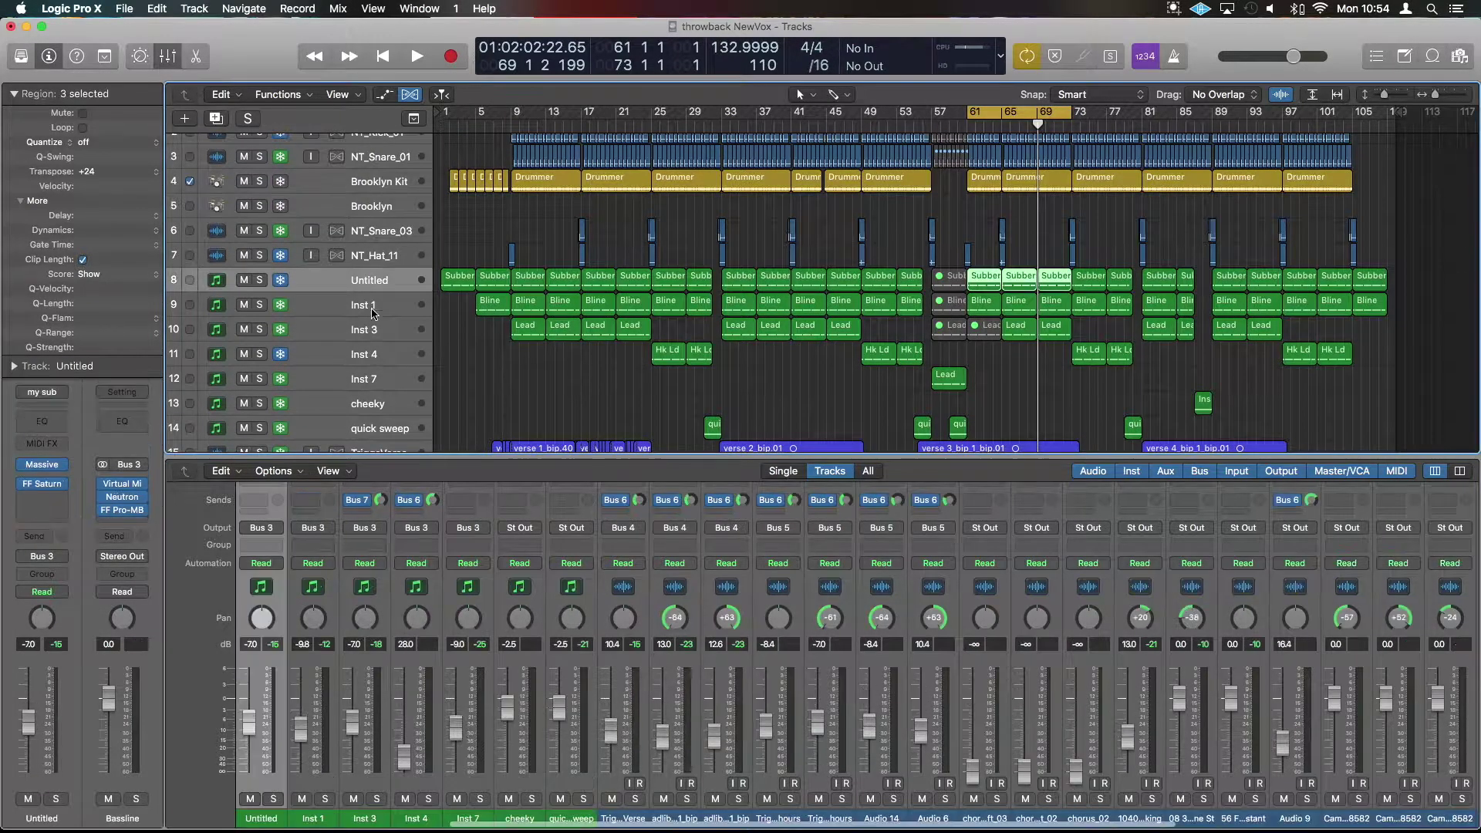
scroll(554, 621, up, 10)
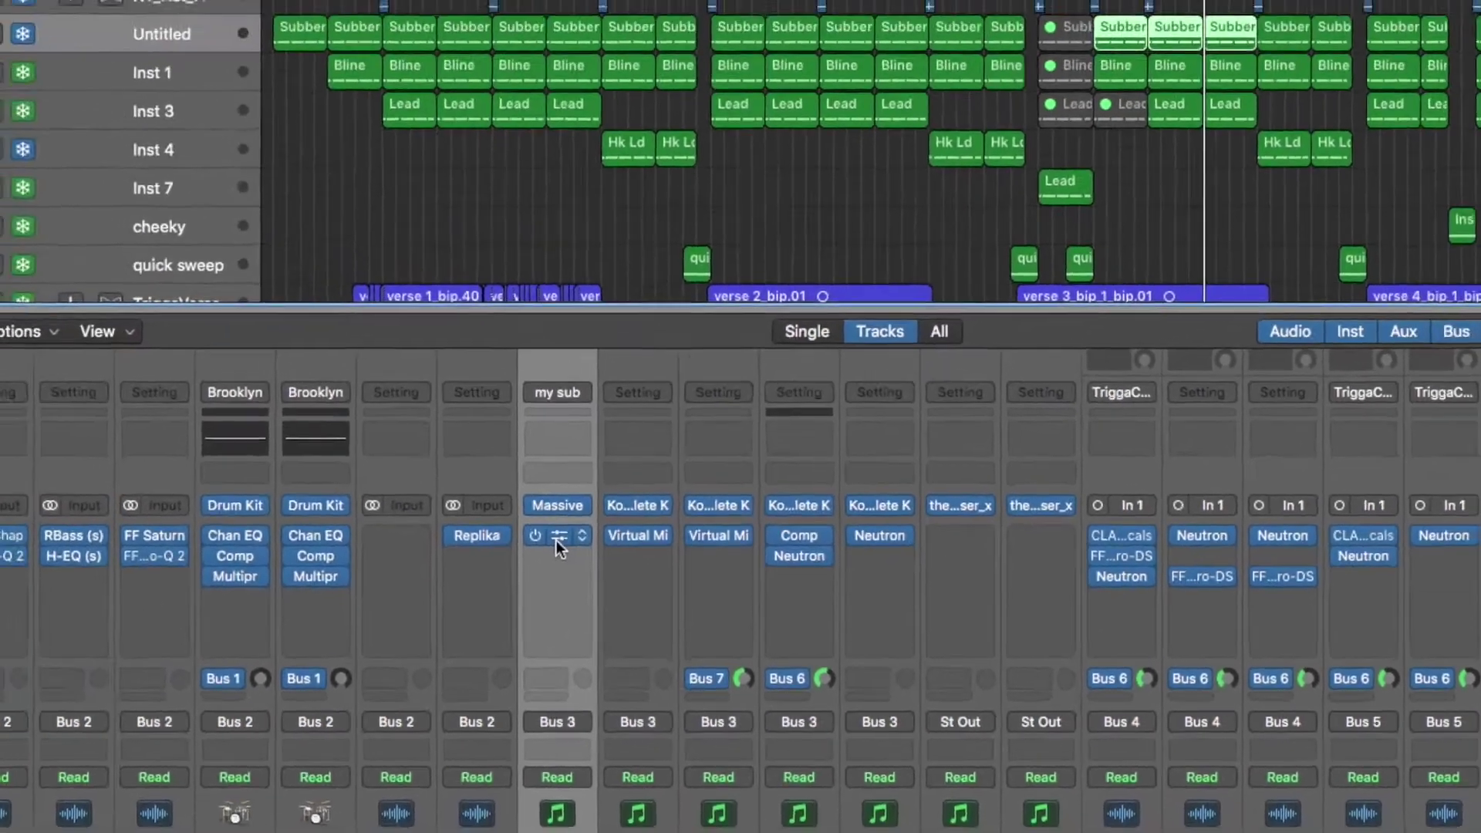
click(558, 539)
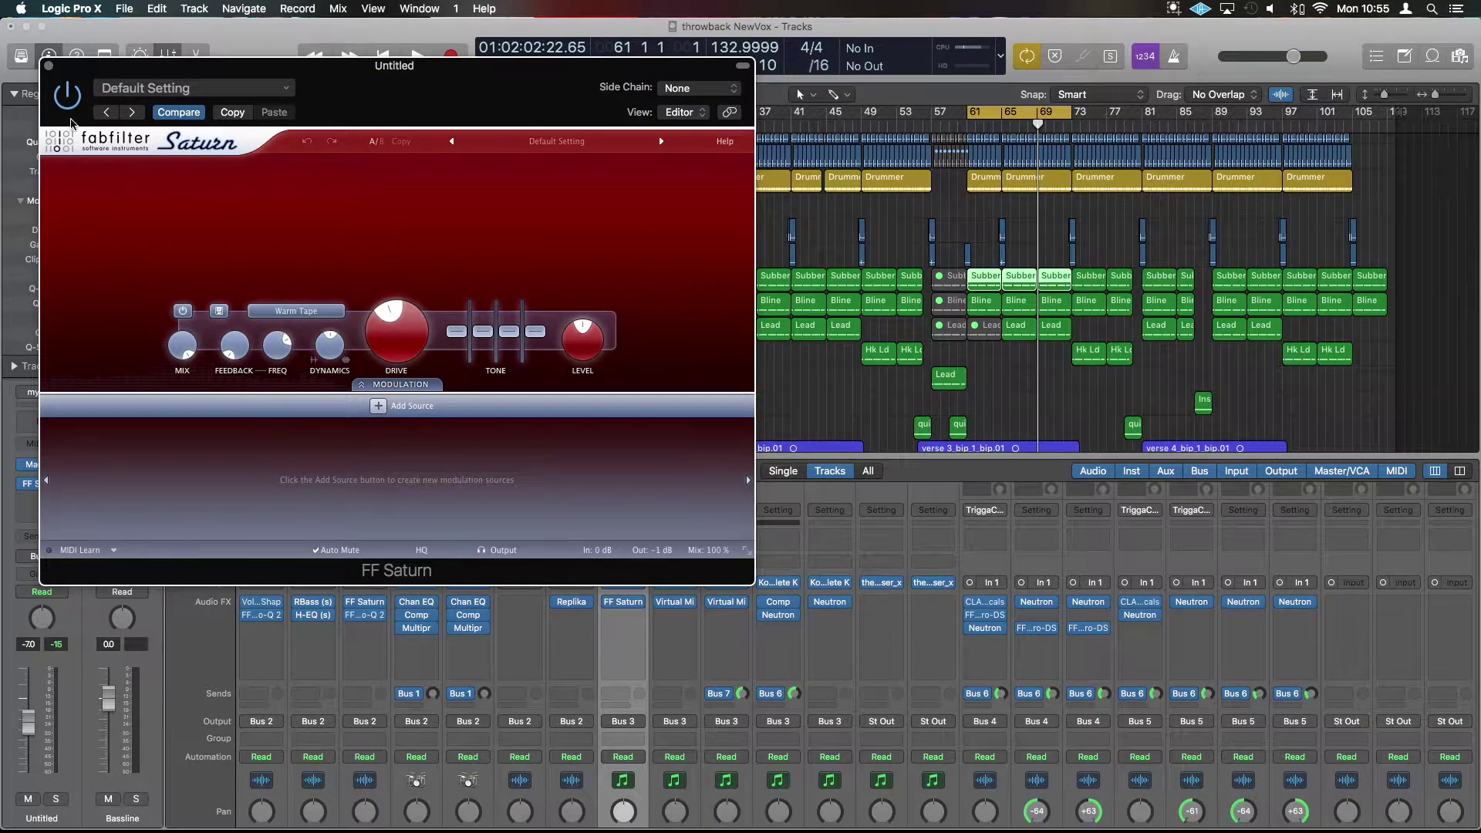
click(48, 67)
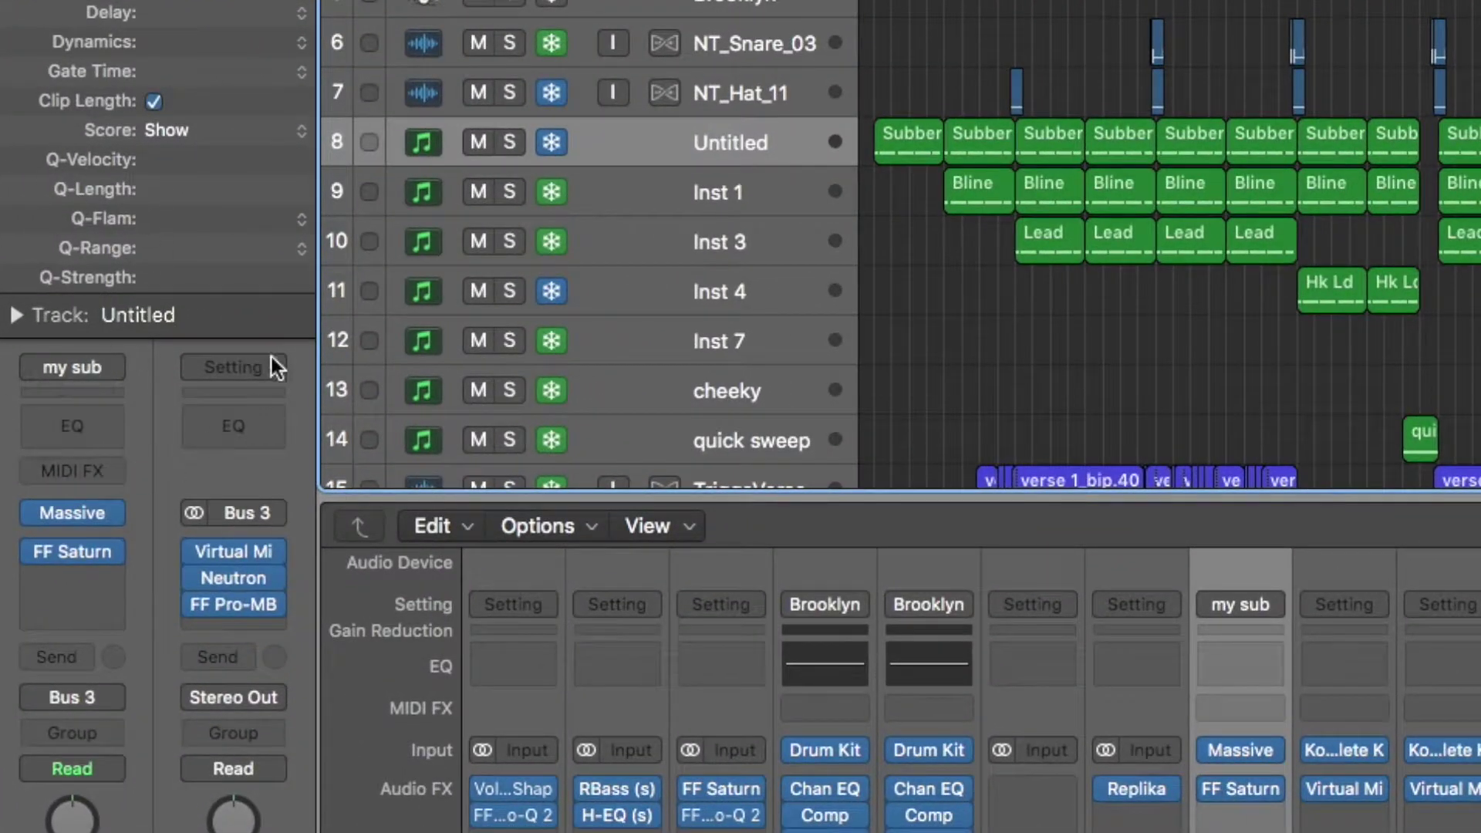
Step: Set the Untitled track's Freeze Mode to Source Only in its inspector
click(16, 316)
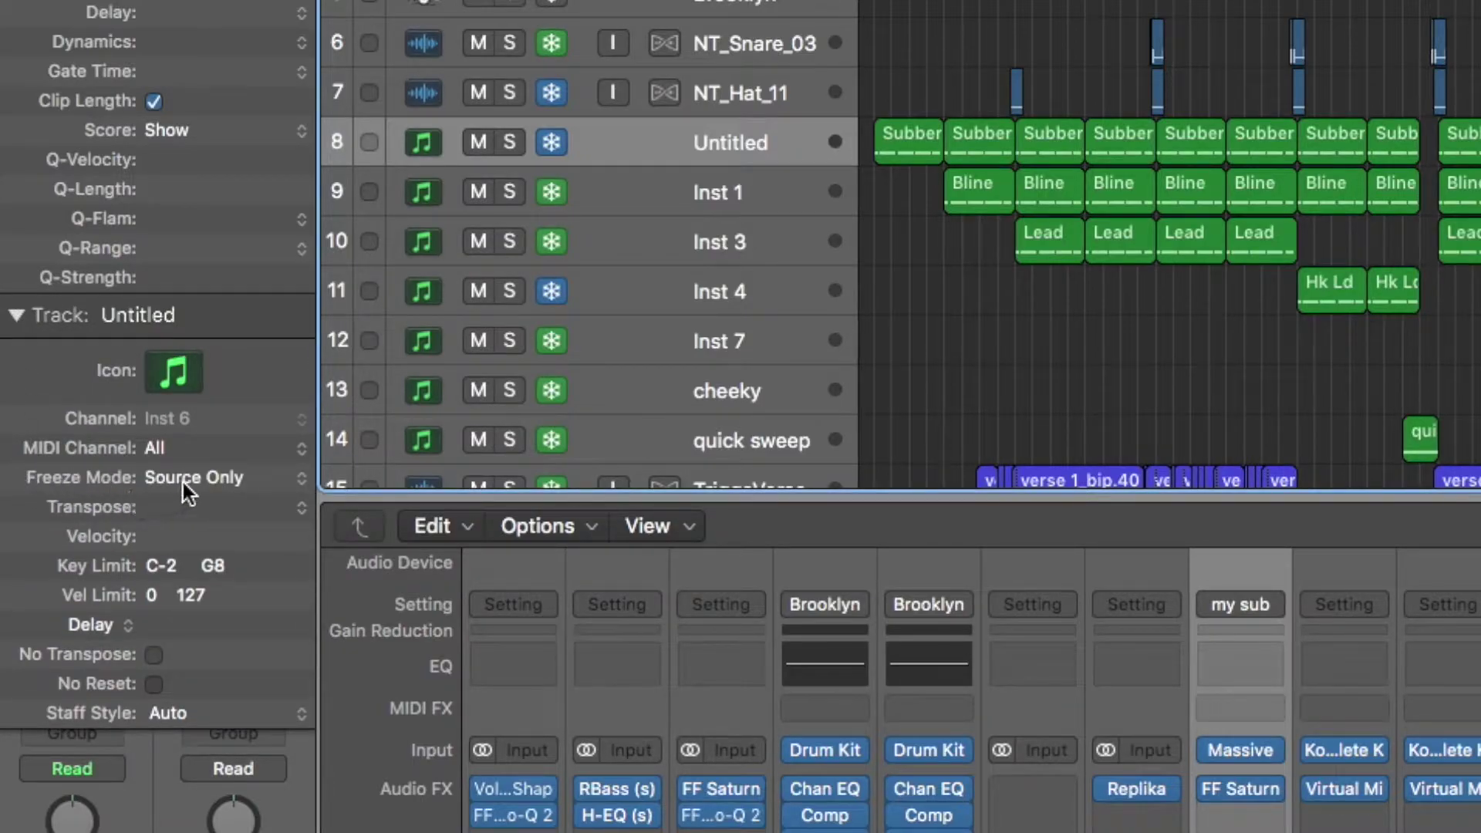
click(239, 479)
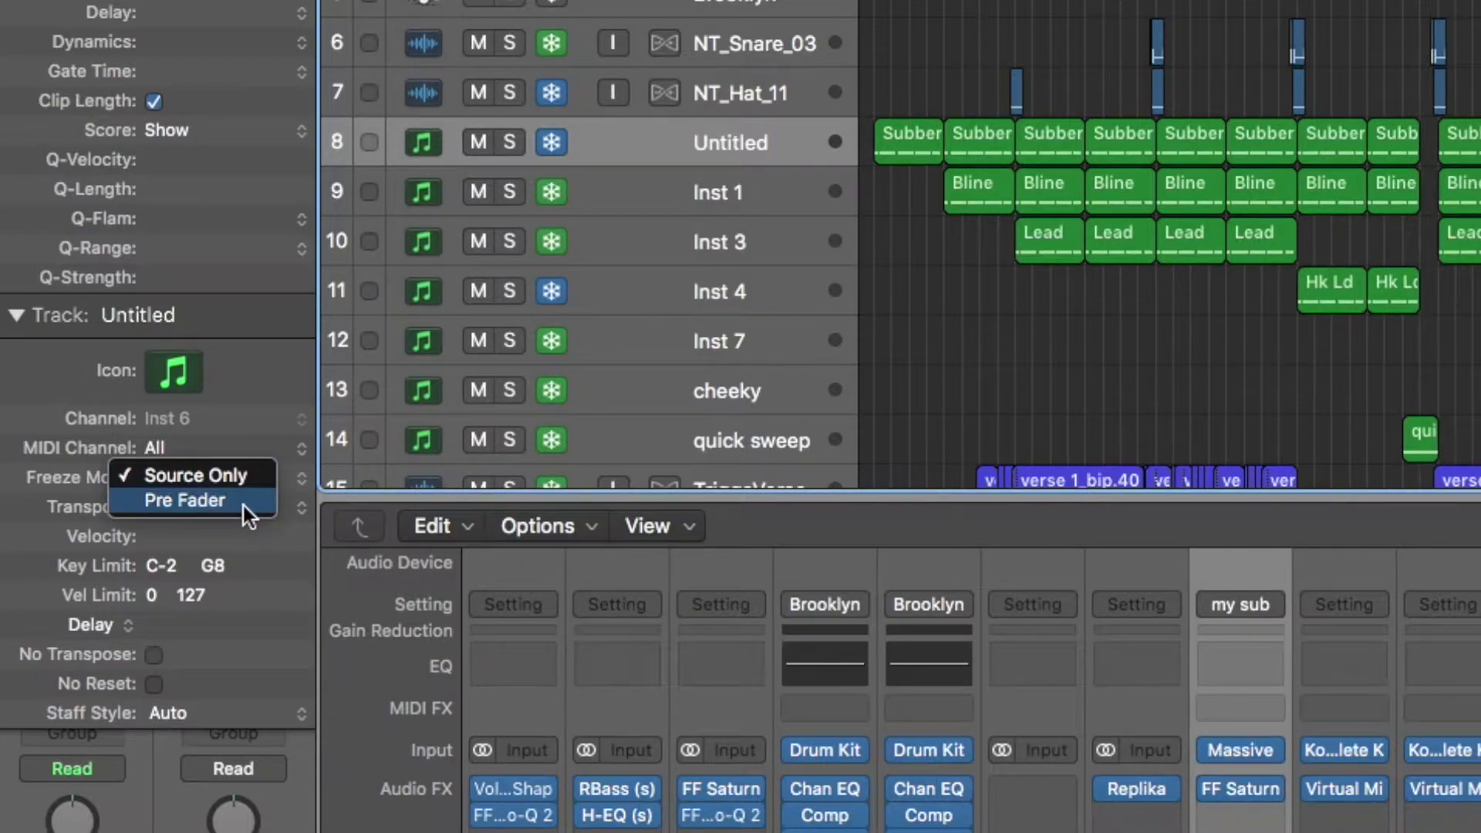
click(272, 451)
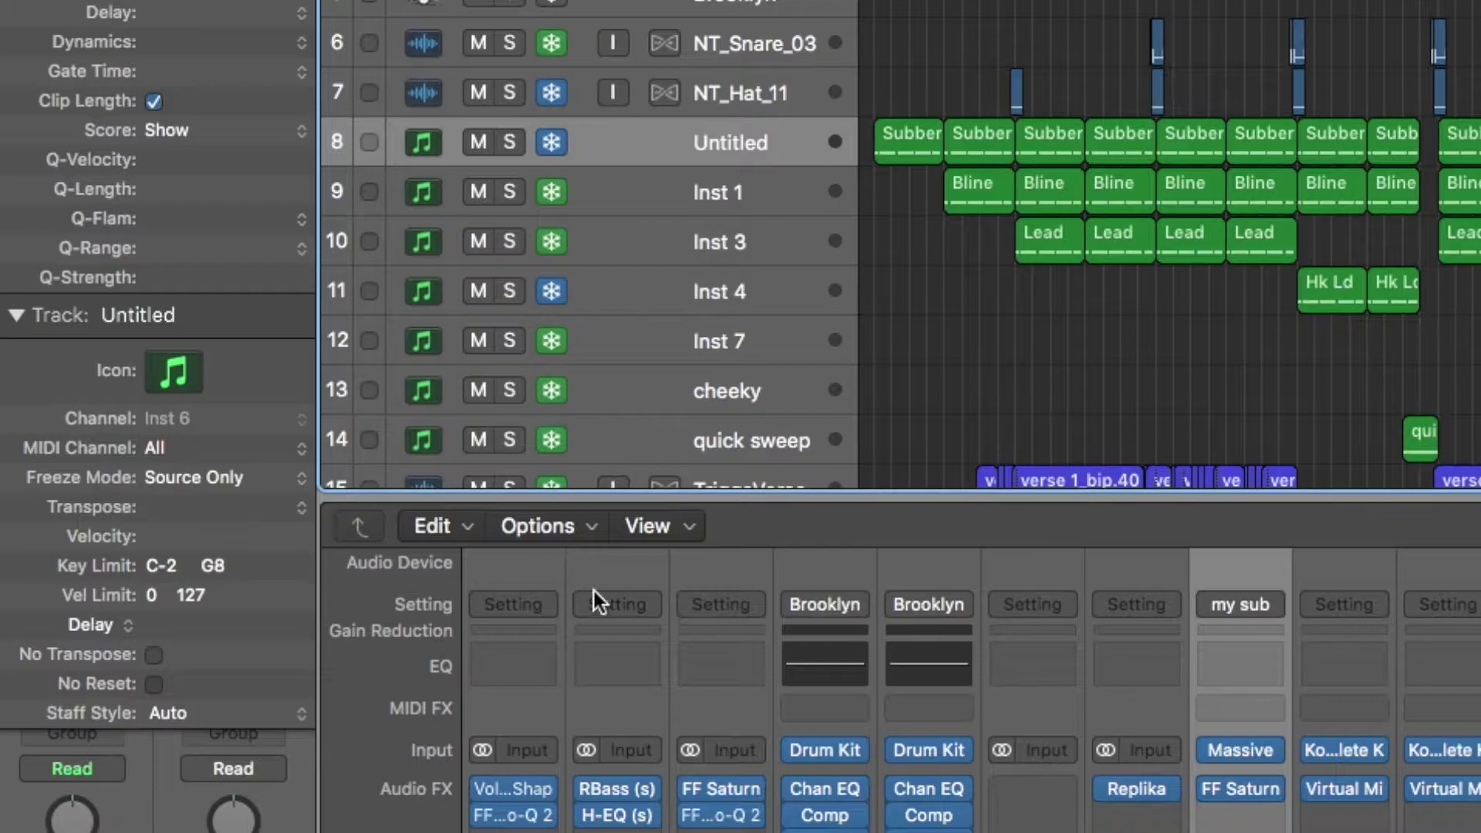
mouse_move(1260, 738)
scroll(1247, 758, right, 1)
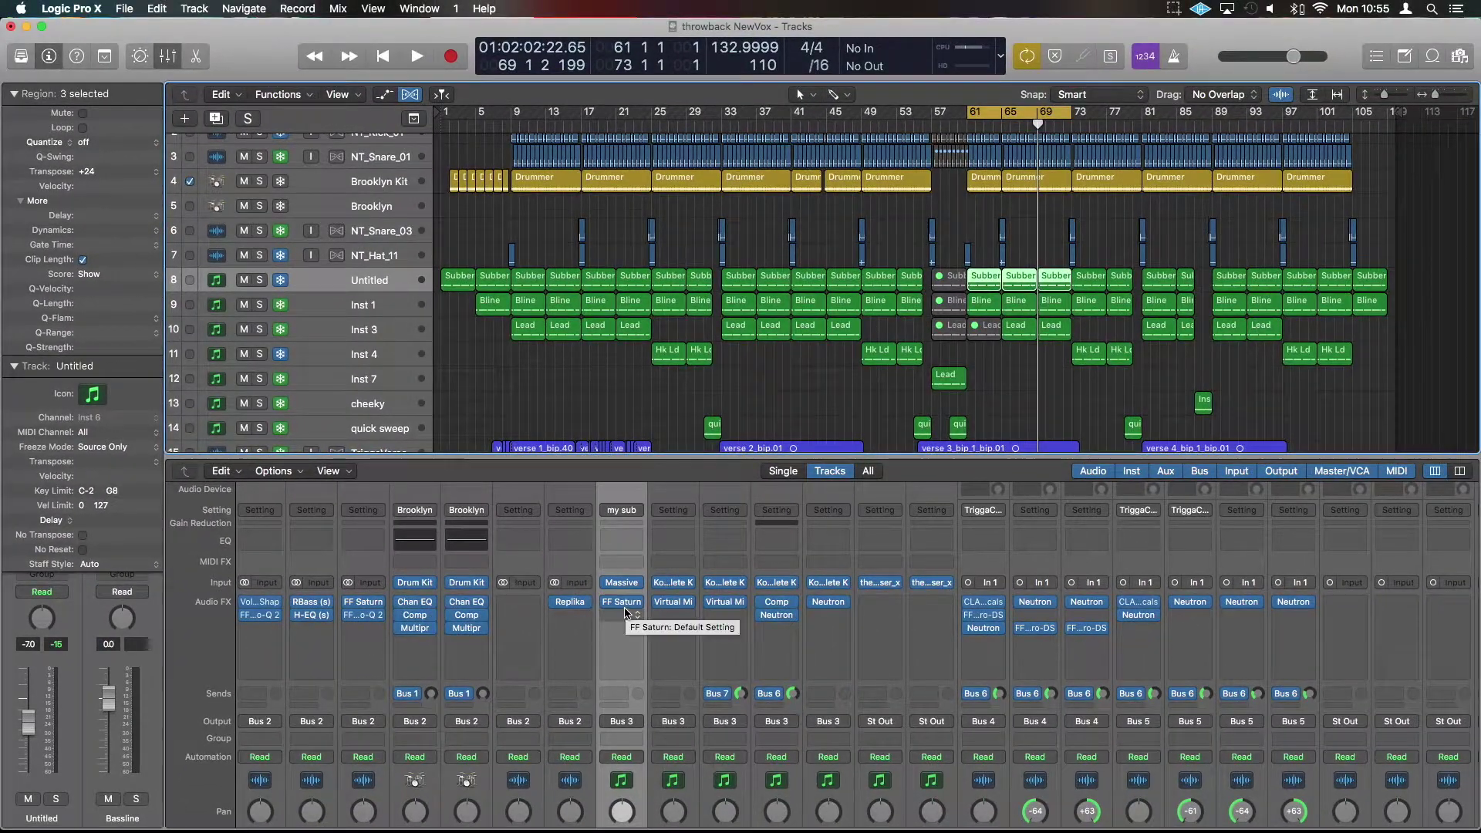
mouse_move(625, 606)
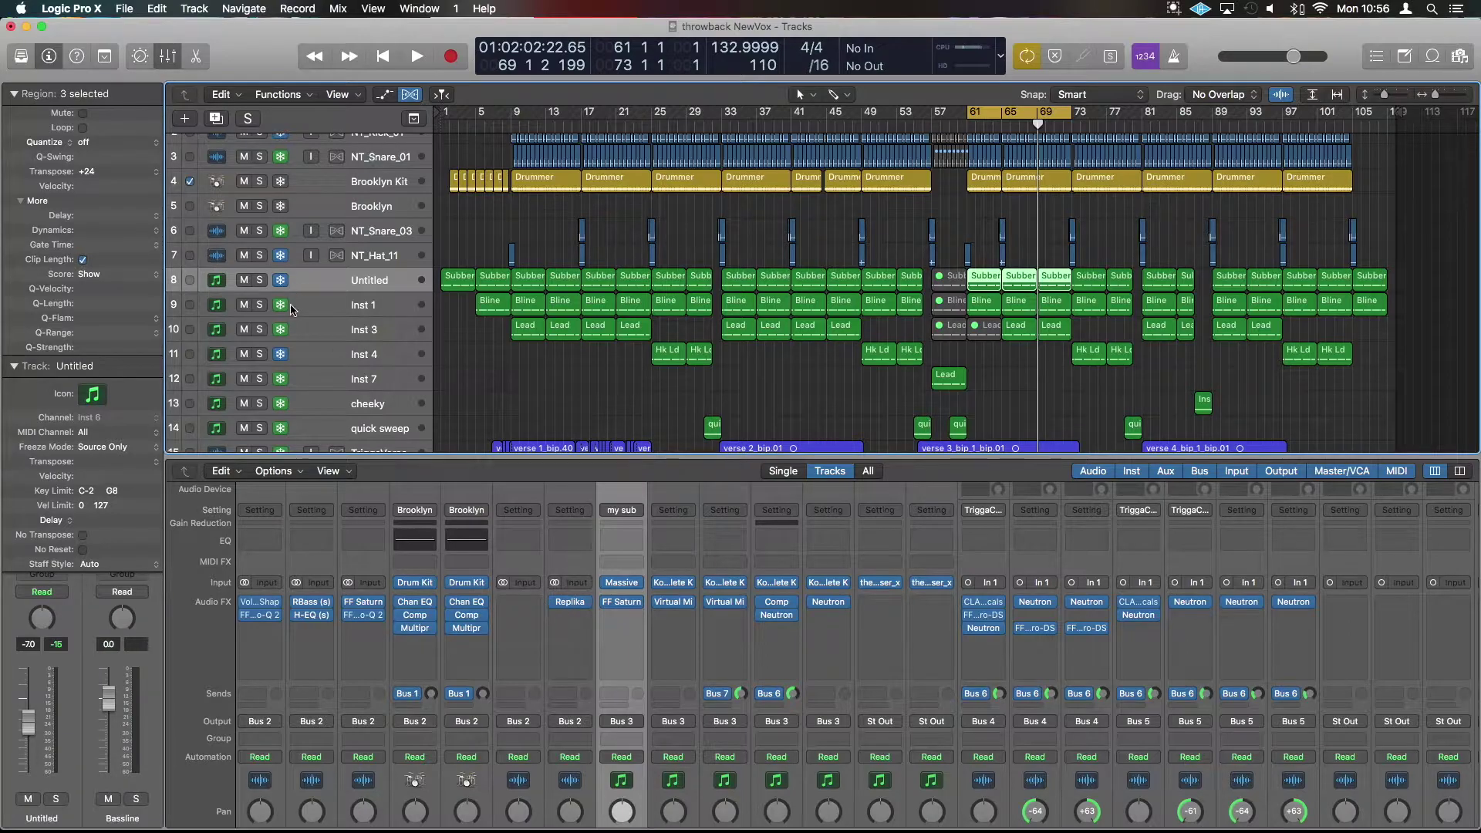
click(323, 311)
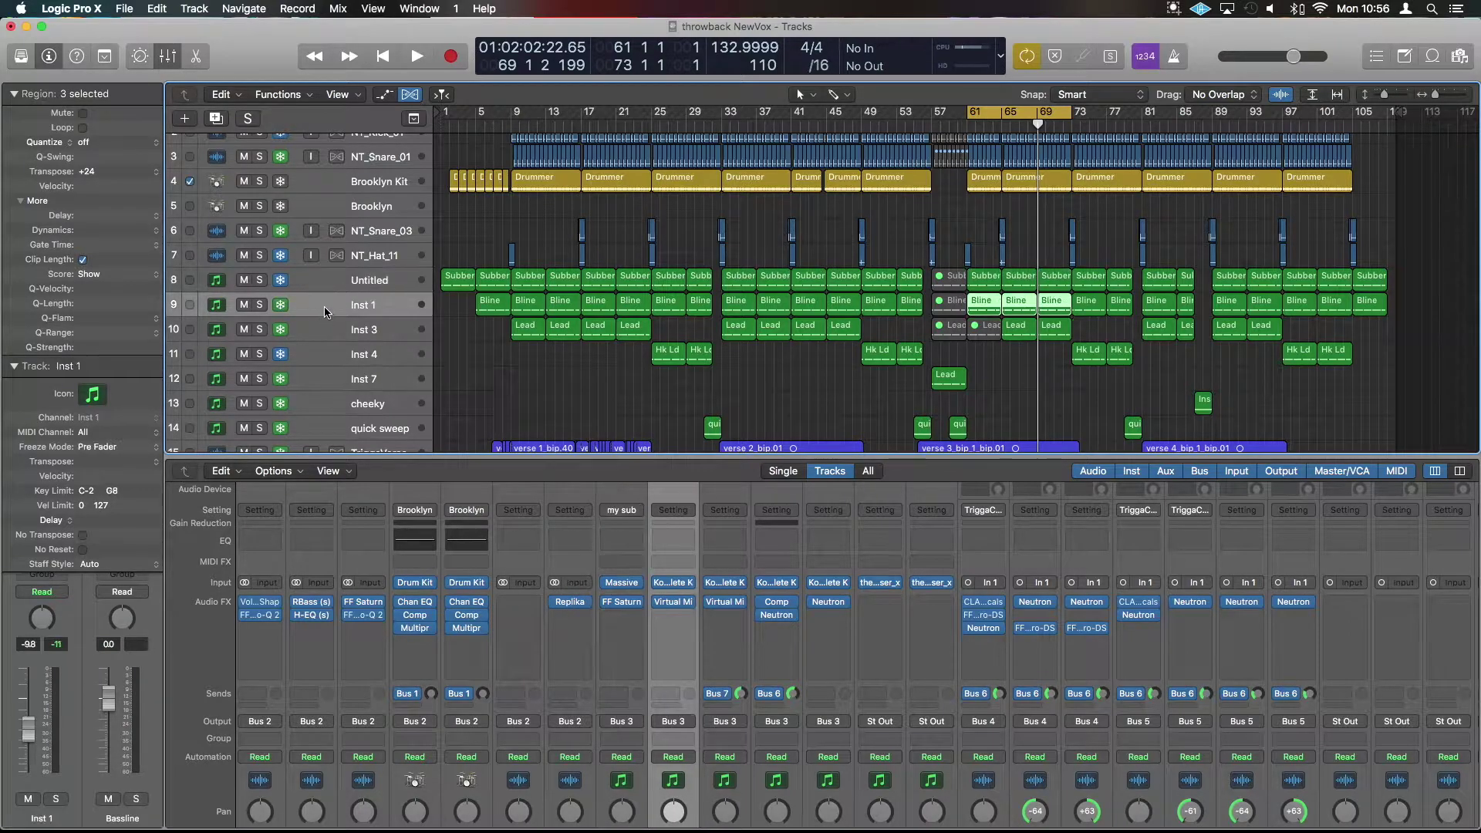
Step: Confirm Freeze is ticked under Track Header Components, then close the menu unchanged
mouse_move(675, 607)
right_click(328, 309)
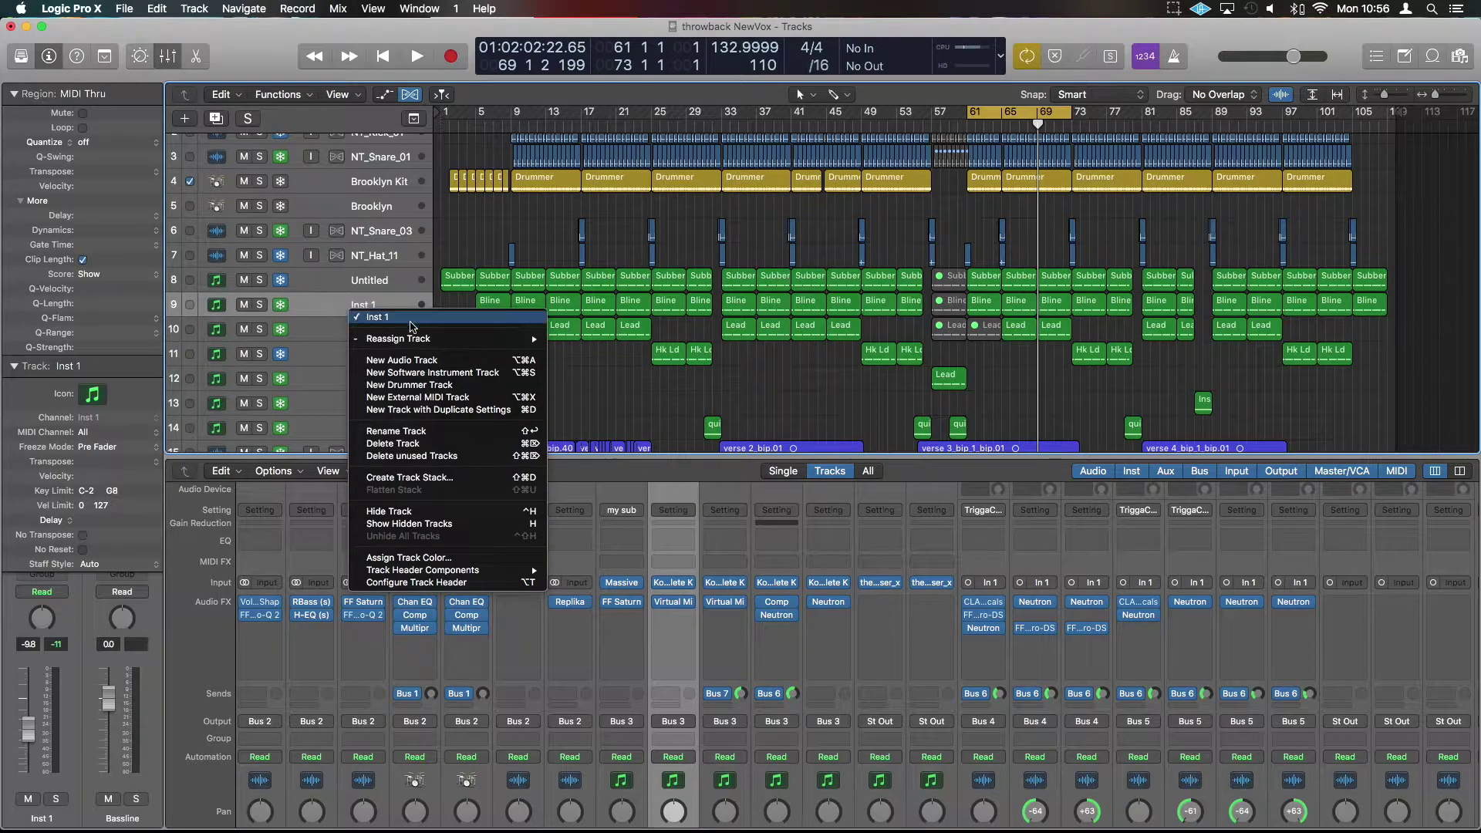
mouse_move(457, 575)
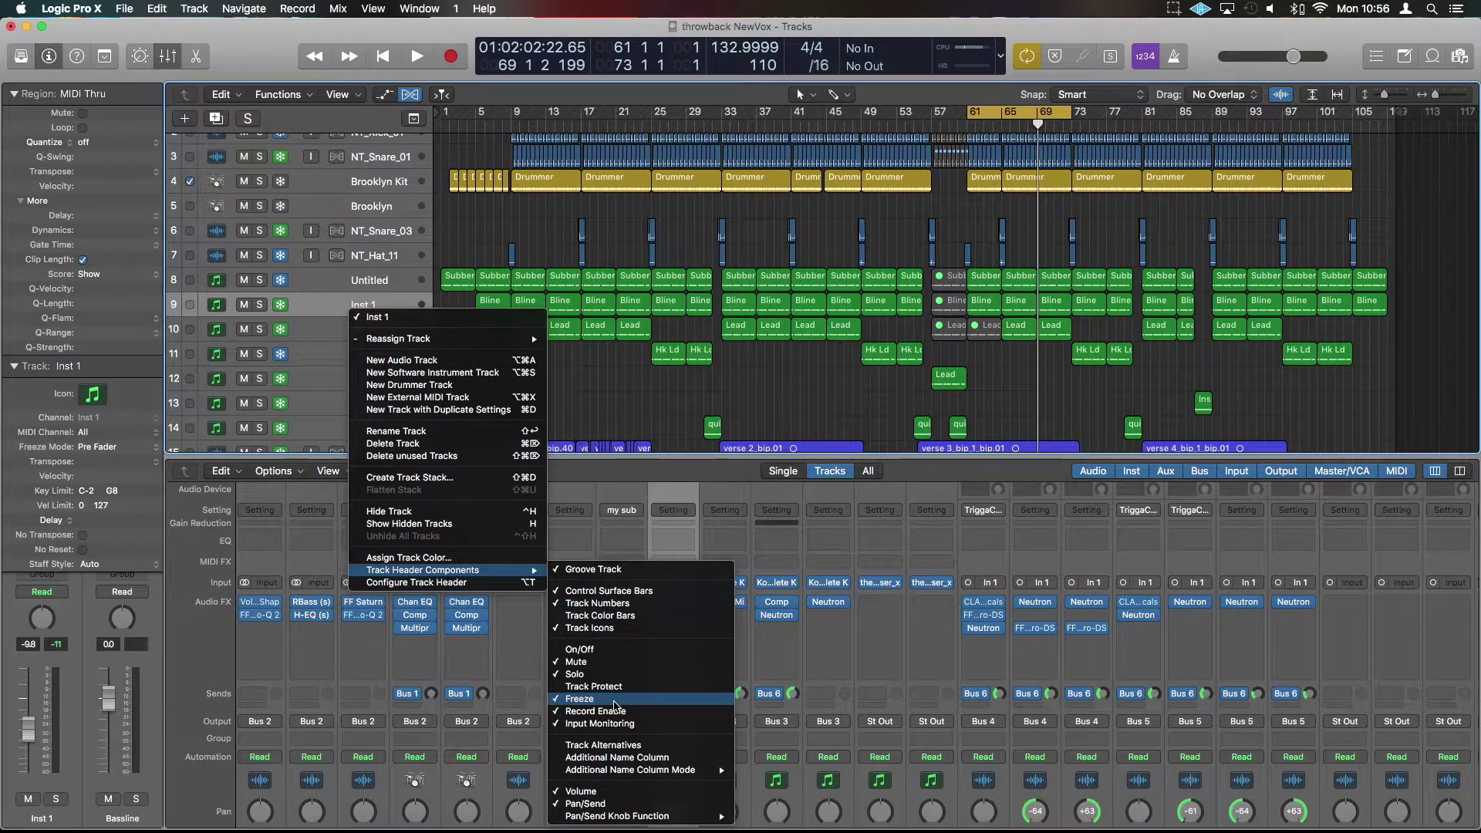
click(331, 307)
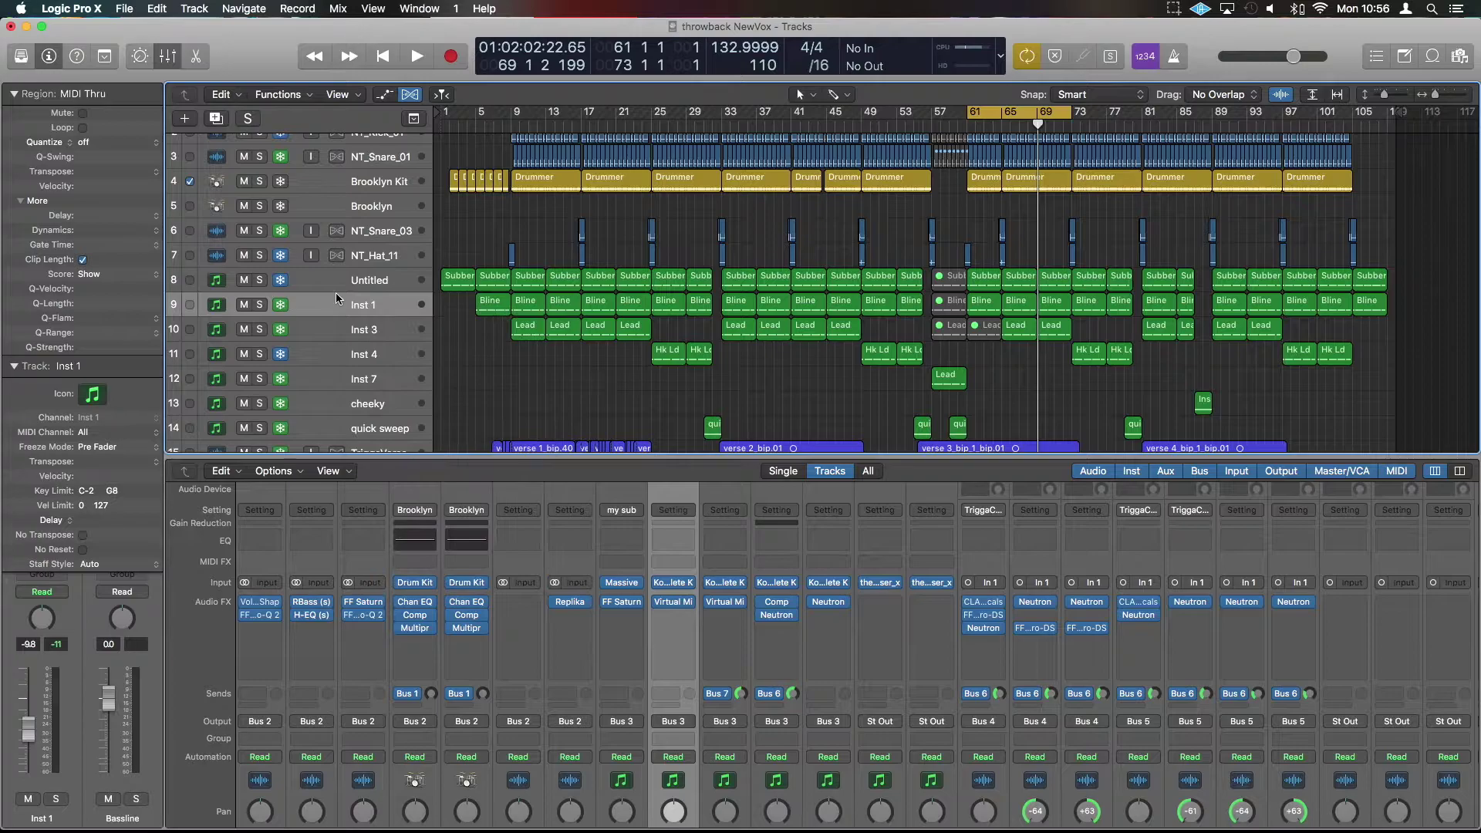
scroll(337, 298, up, 2)
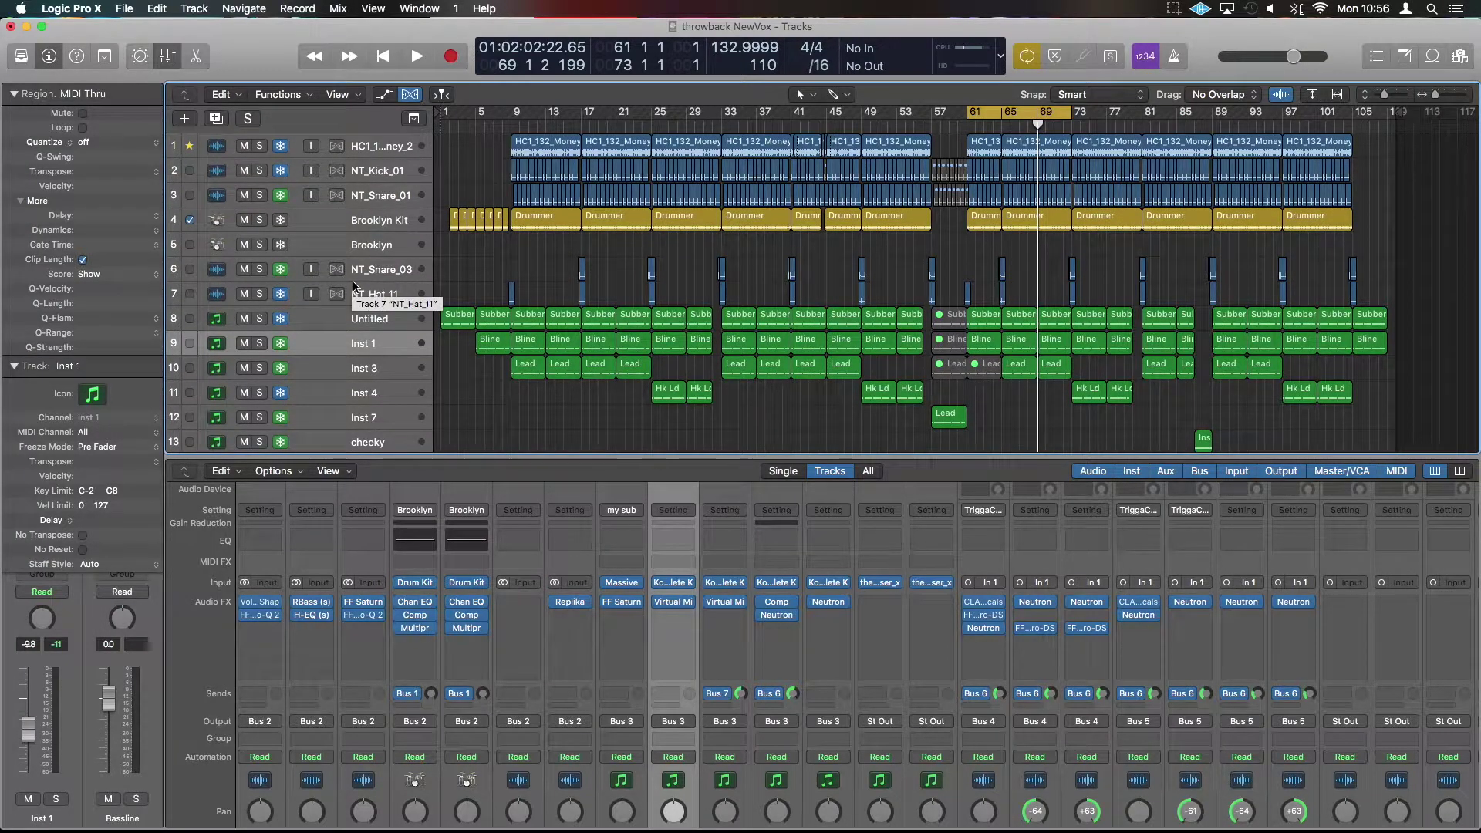
scroll(295, 228, up, 1)
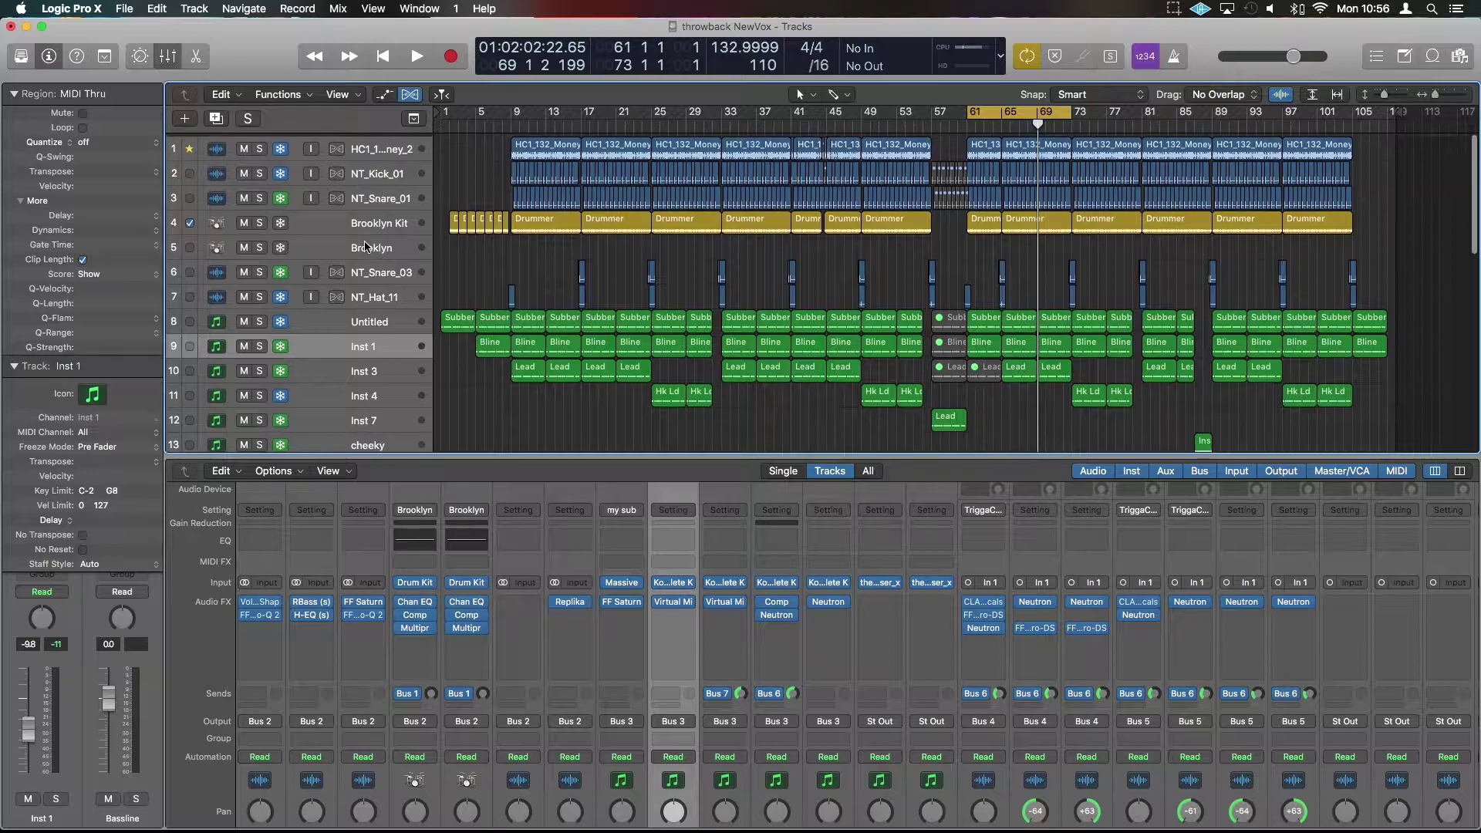
Step: Freeze the Brooklyn Kit drum track and let the freeze render
click(322, 225)
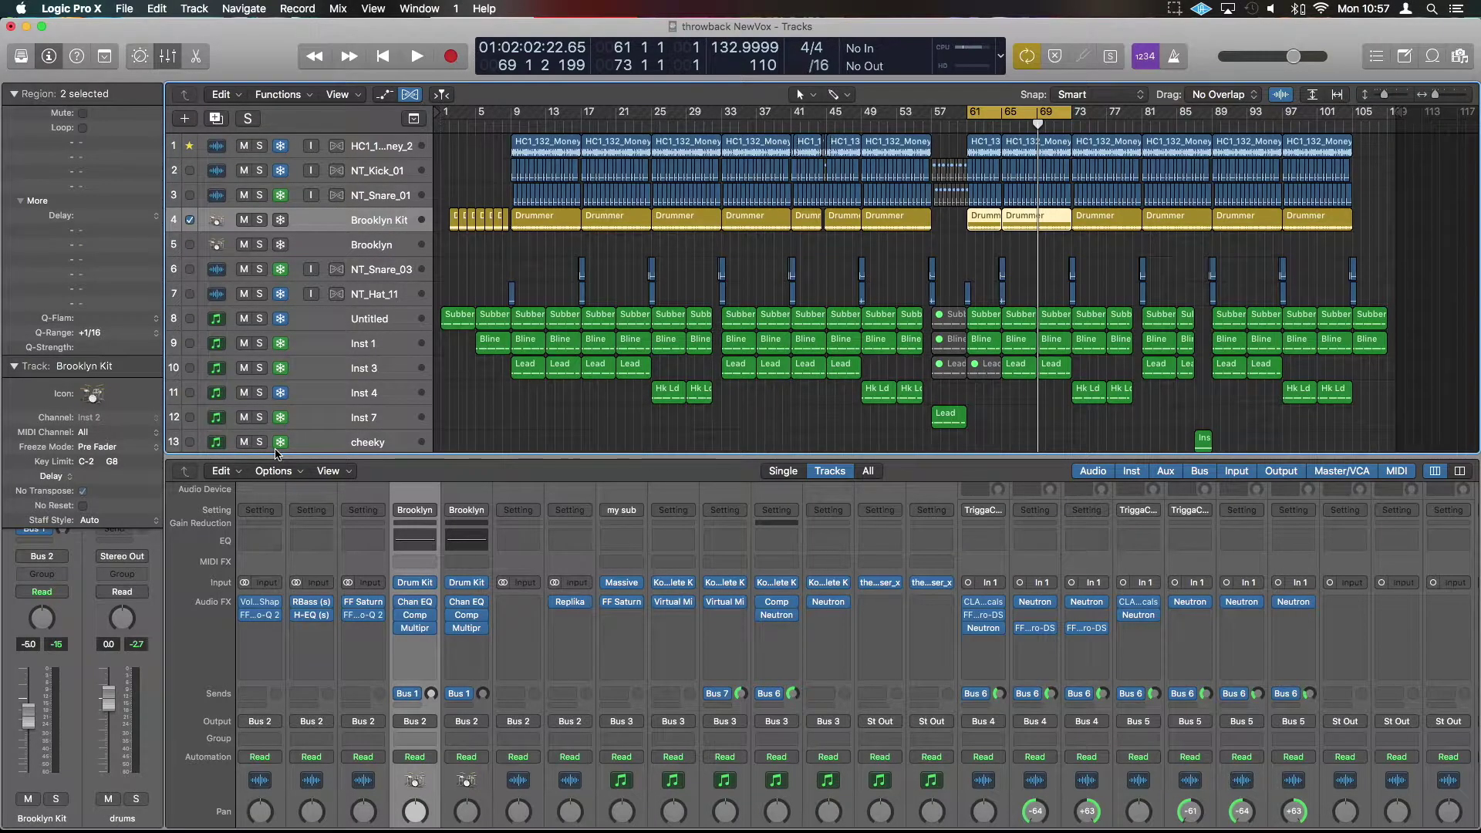
click(281, 221)
key(space)
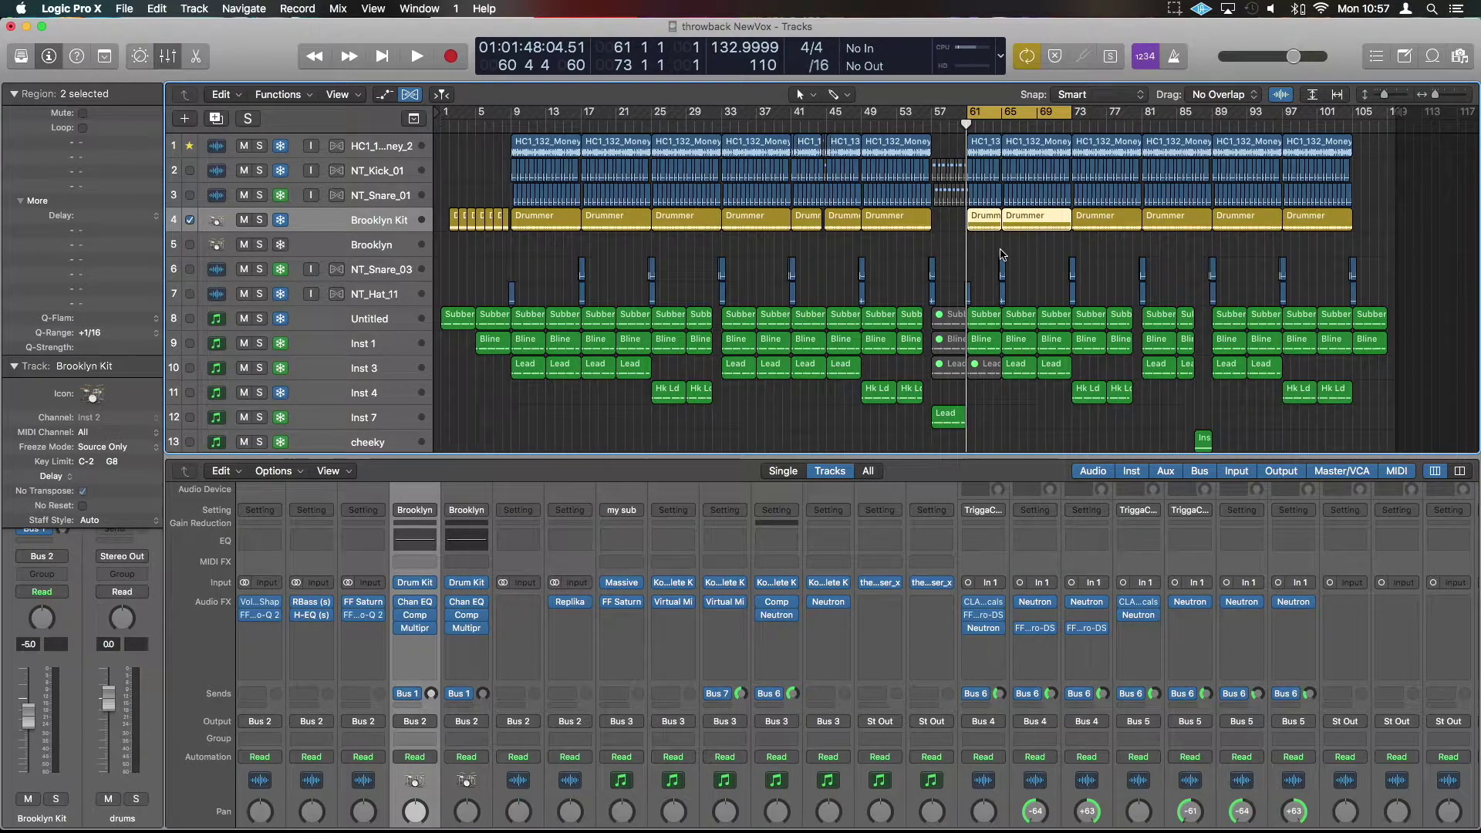
Step: Play the song to hear the frozen drums, then stop playback
click(416, 584)
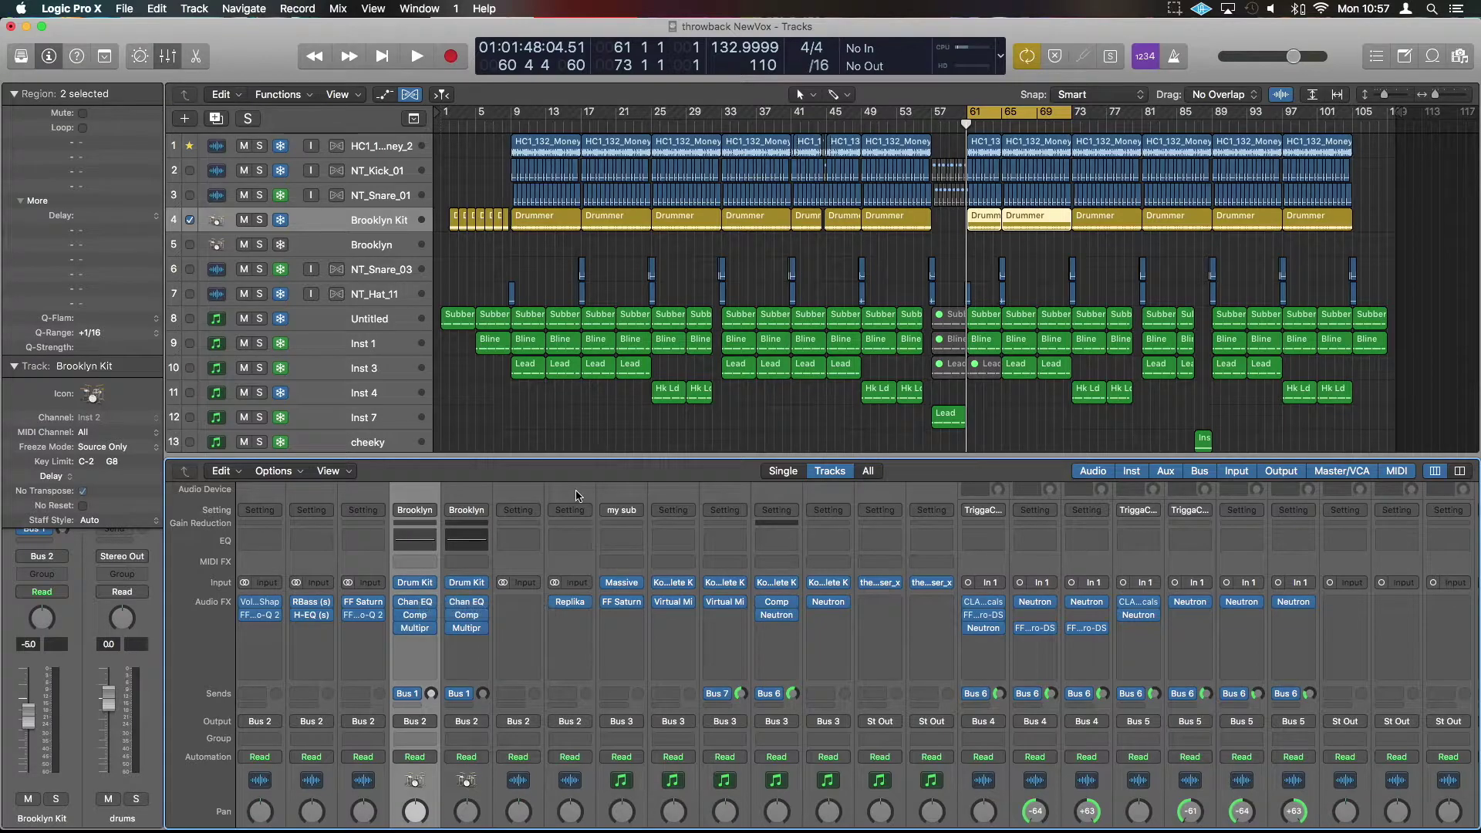
key(space)
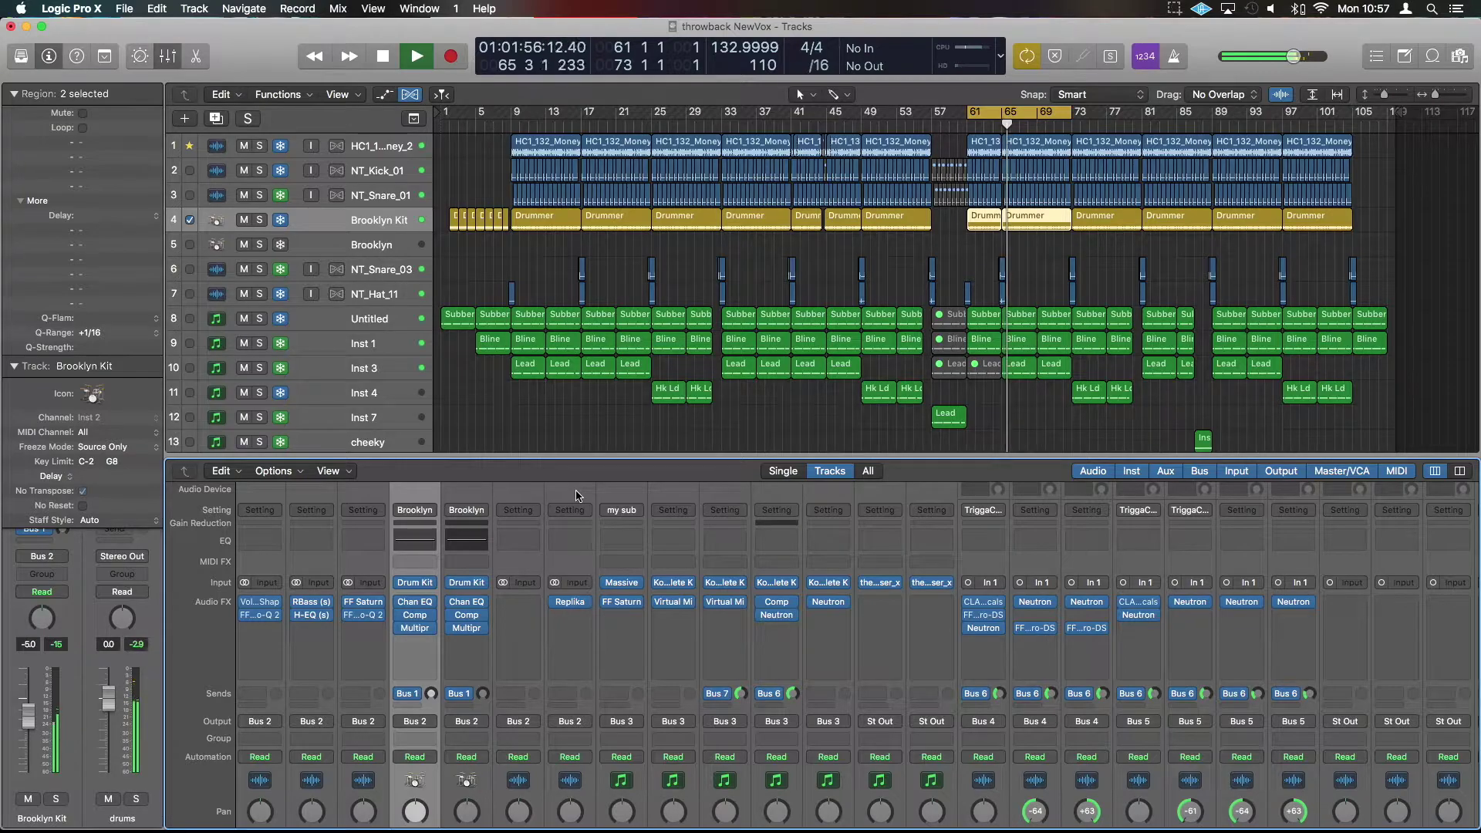
key(space)
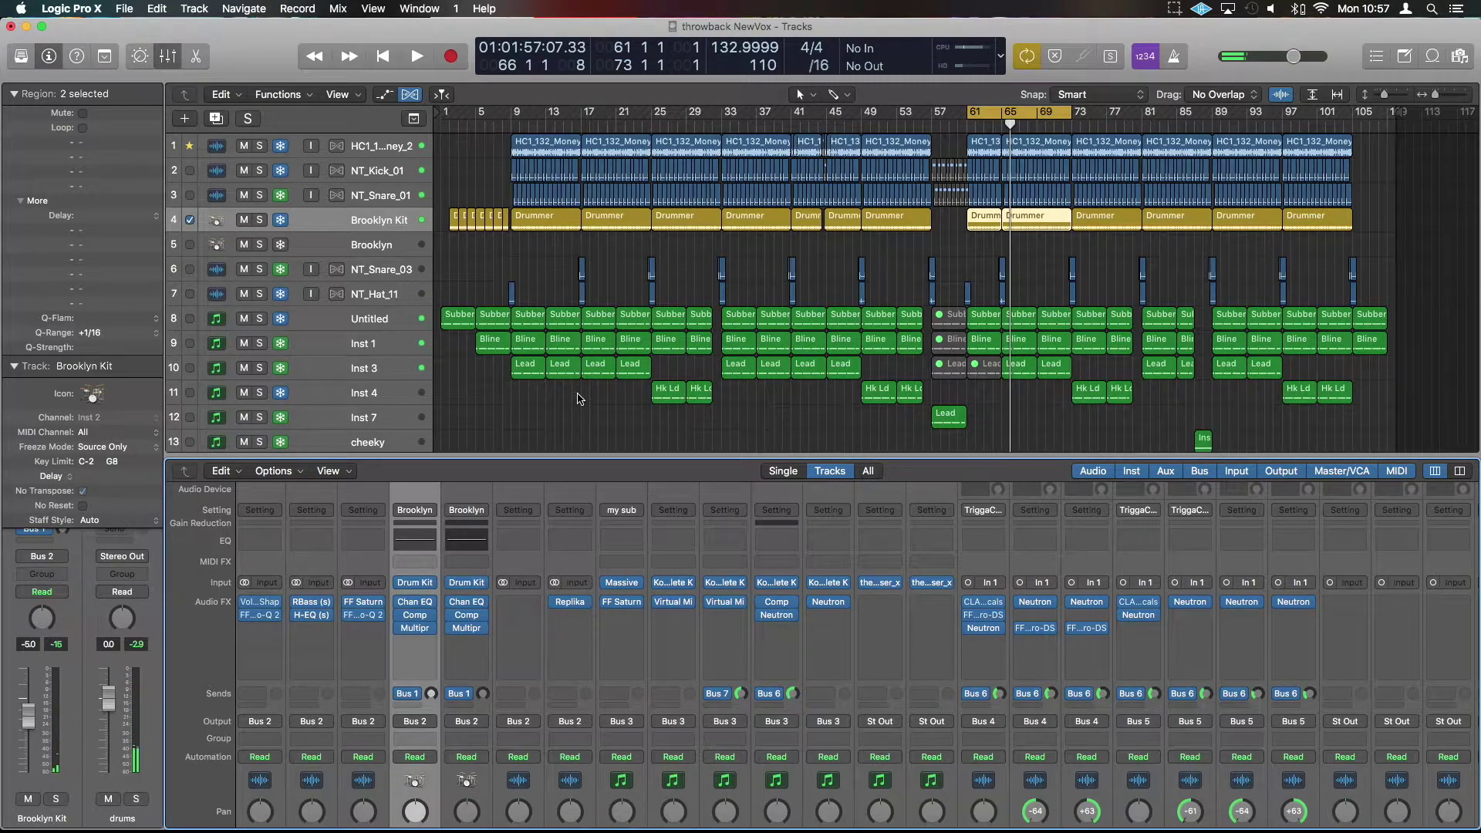
scroll(582, 397, down, 8)
scroll(580, 394, down, 1)
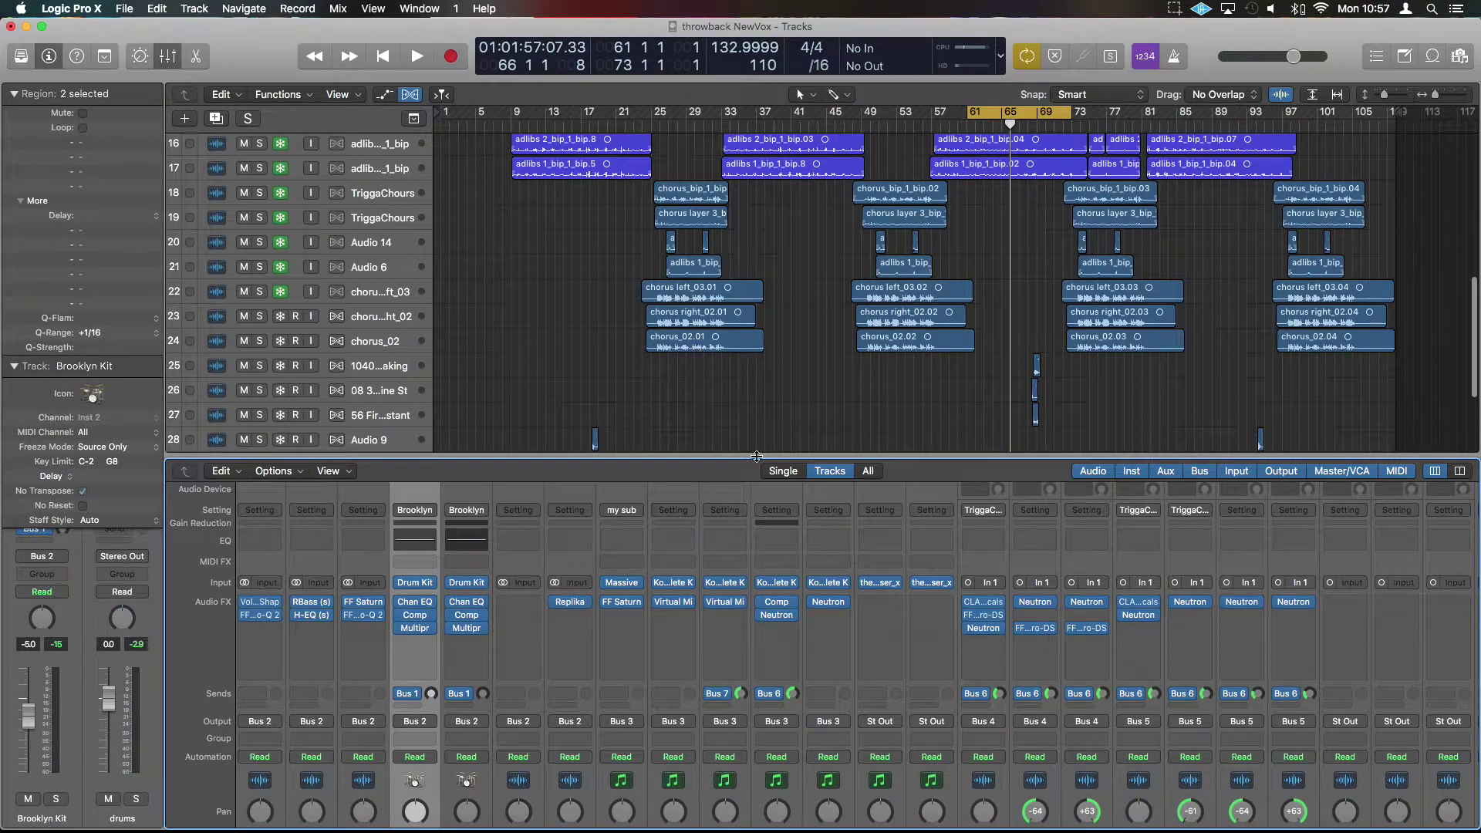
scroll(887, 560, right, 10)
scroll(887, 560, down, 6)
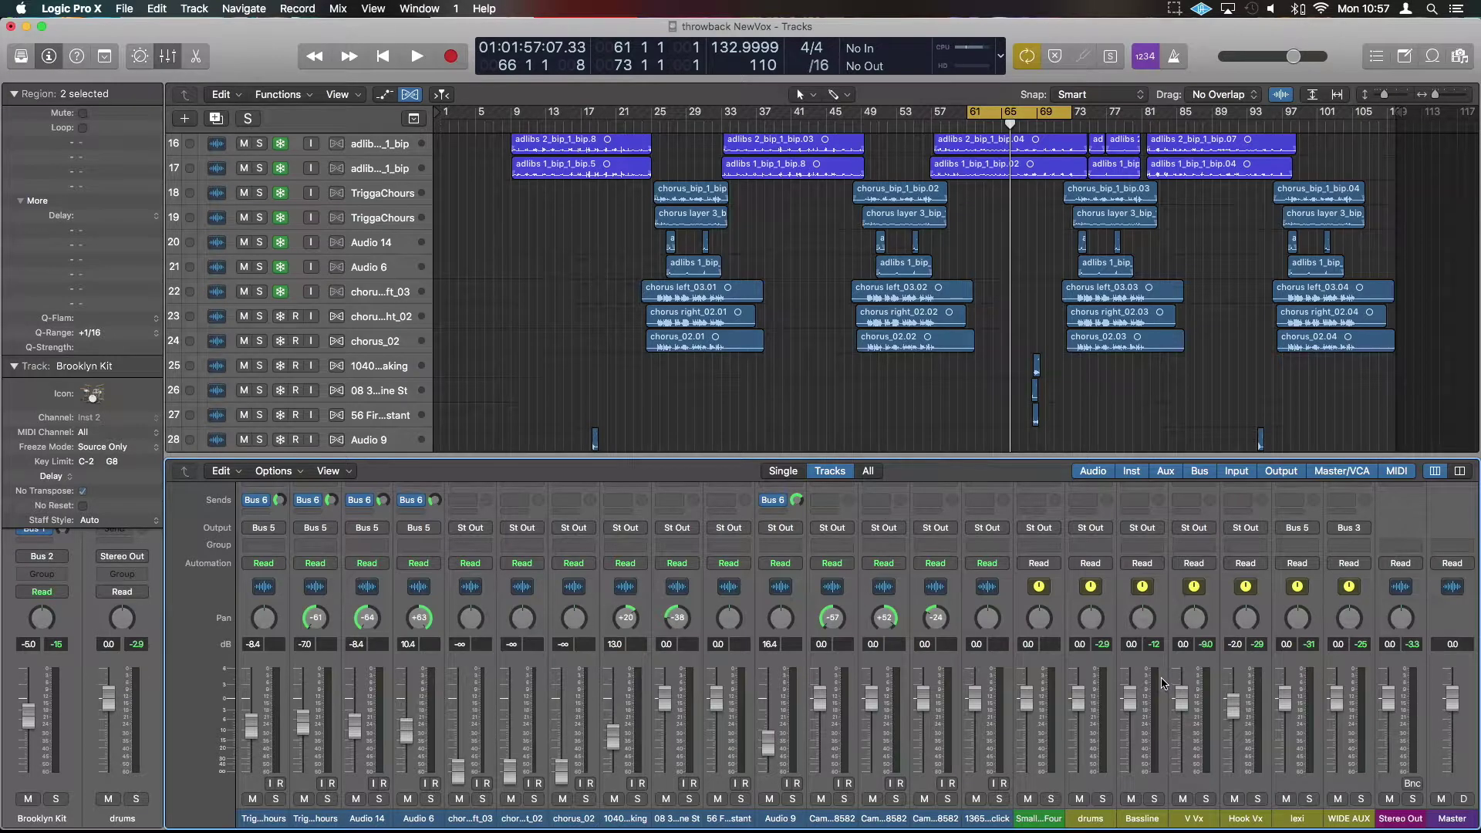
scroll(1163, 683, up, 4)
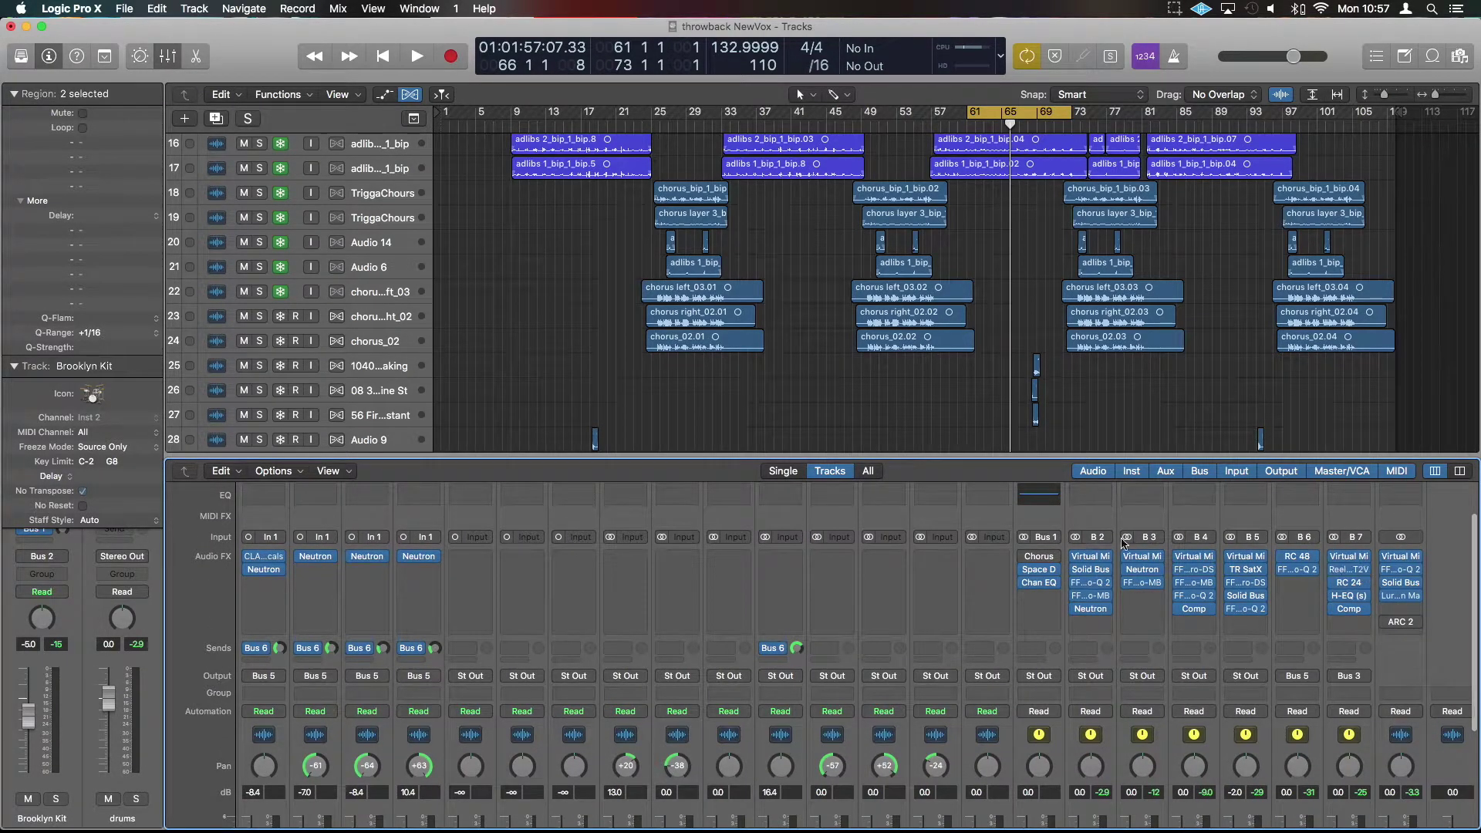
scroll(1259, 689, down, 4)
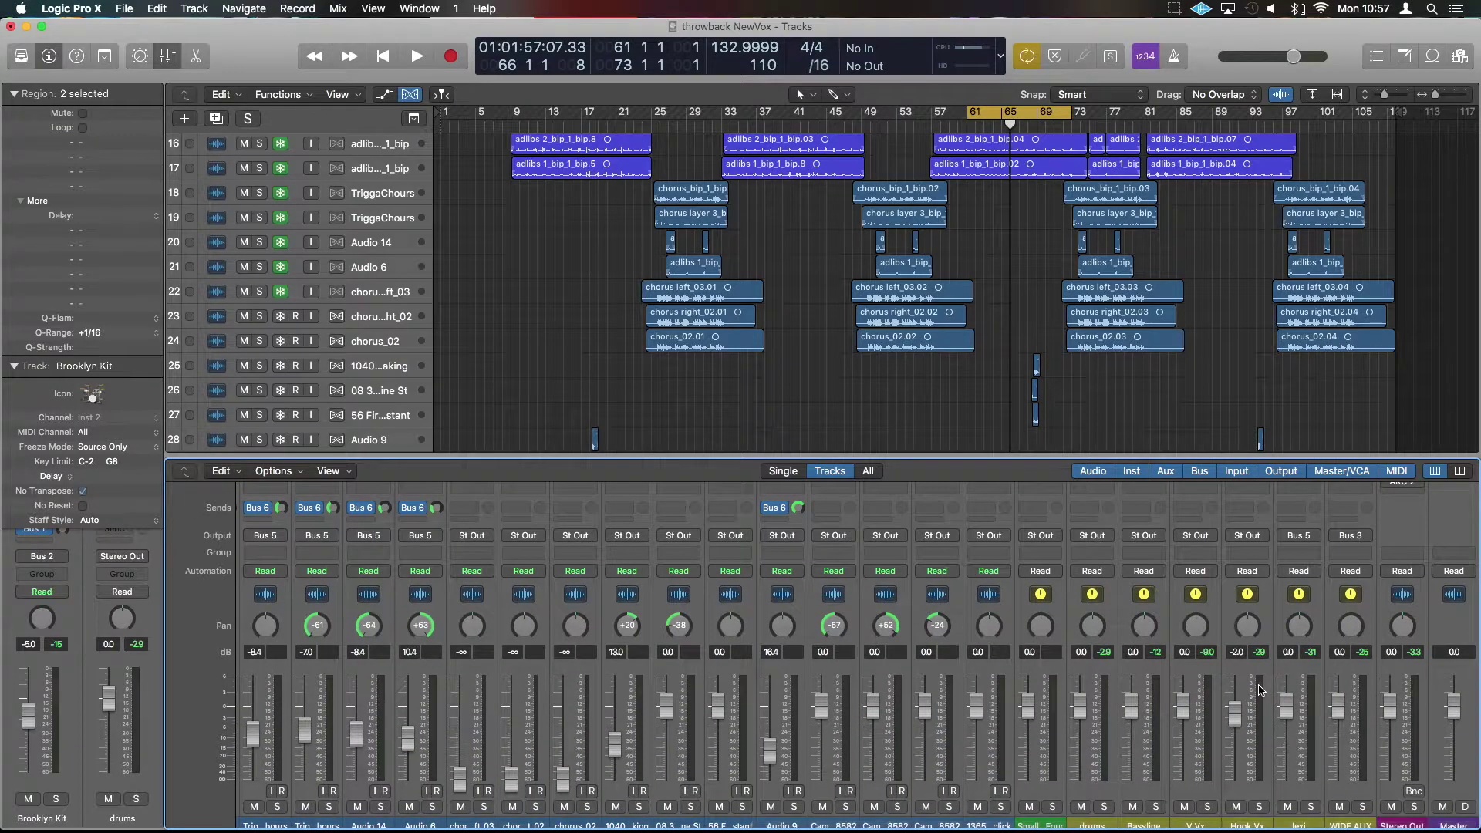
scroll(1259, 688, up, 3)
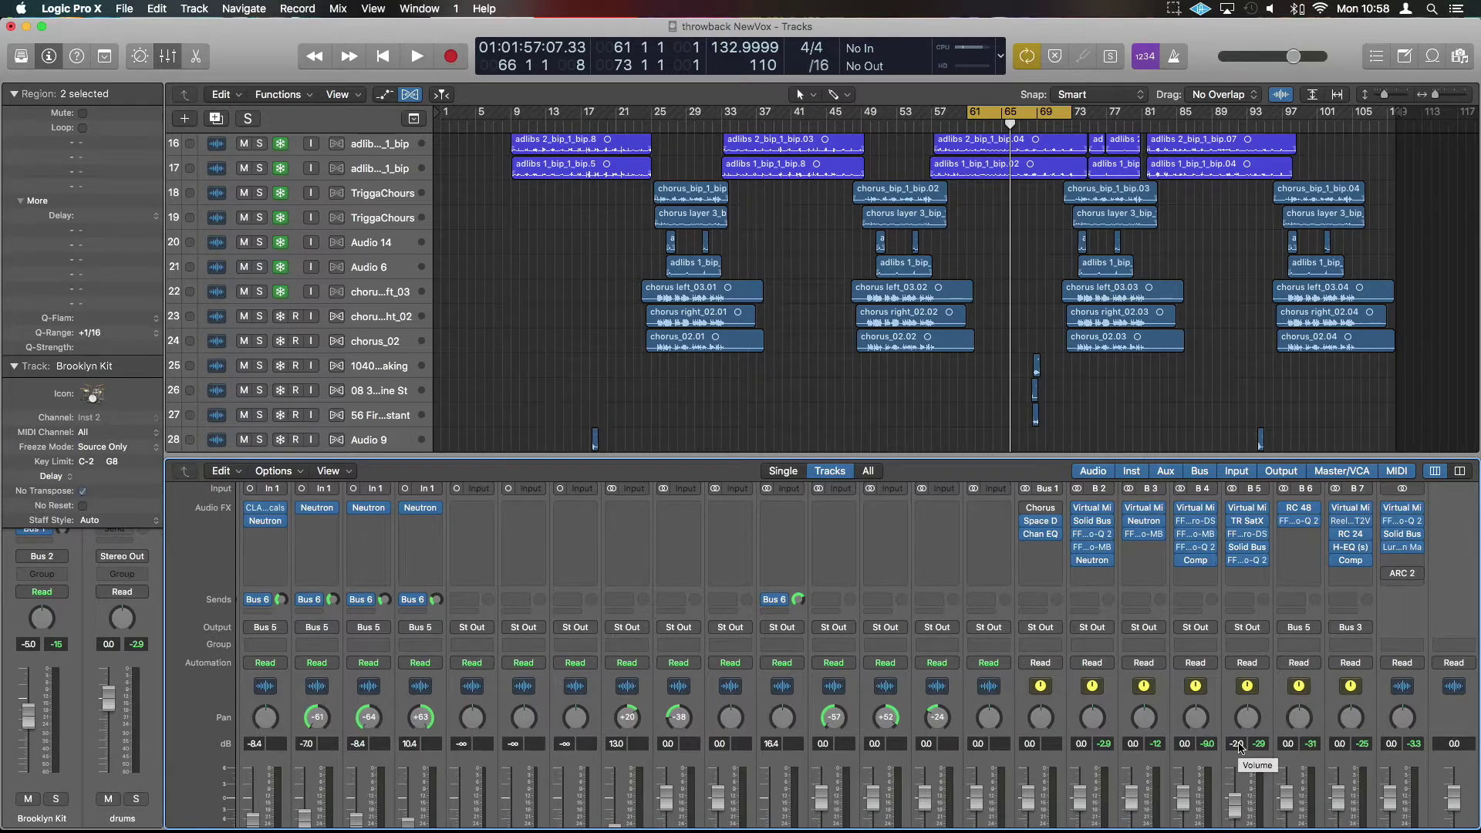
scroll(1233, 736, up, 3)
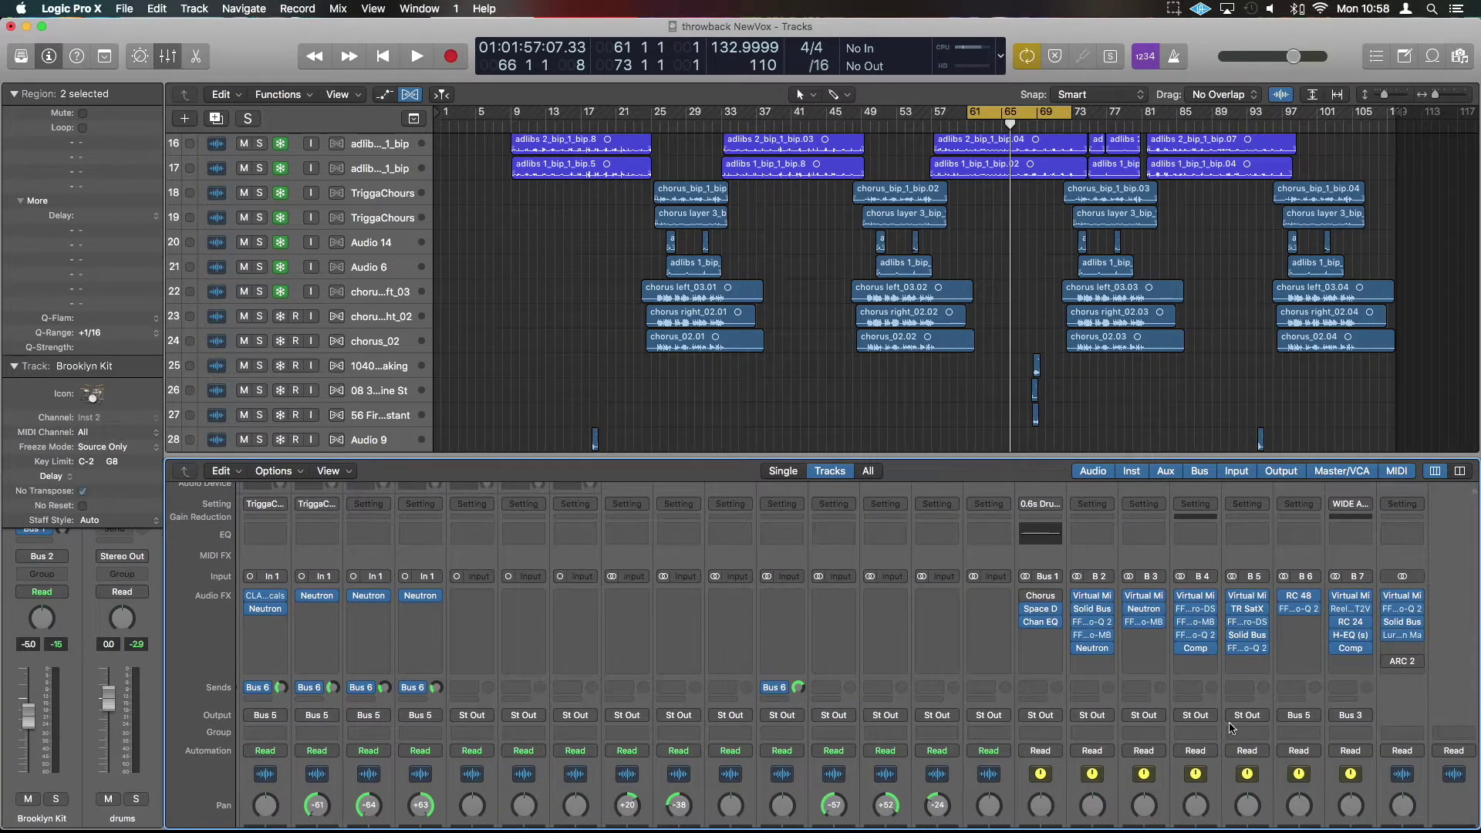